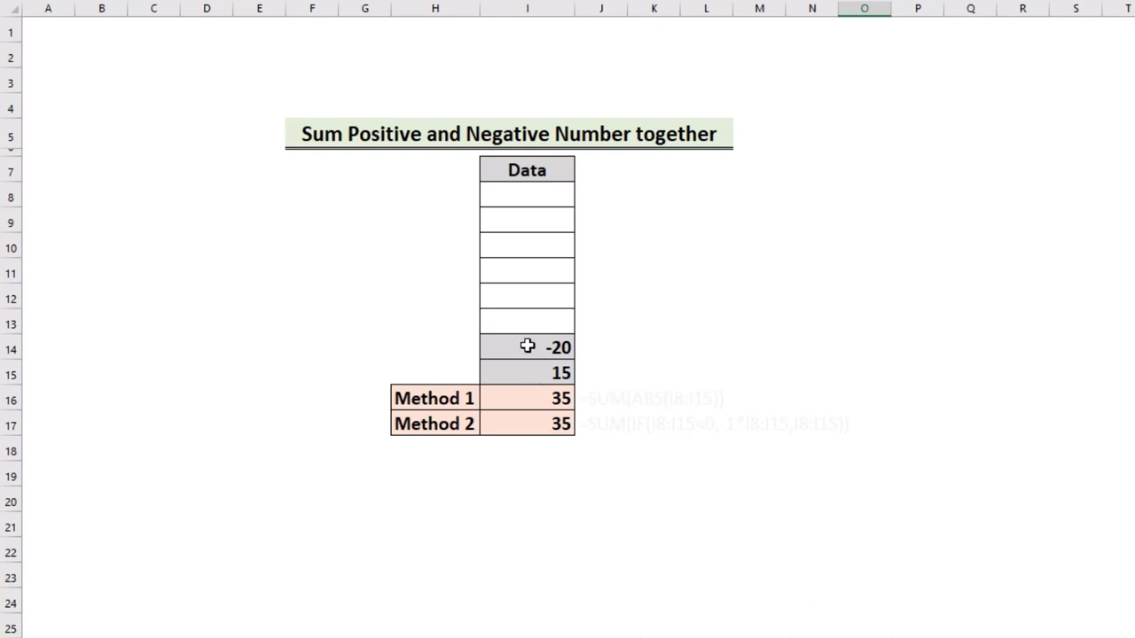
# - Select the two values in I14:I15 to check their sum in the status bar
pyautogui.moveTo(529, 346); pyautogui.dragTo(539, 373)
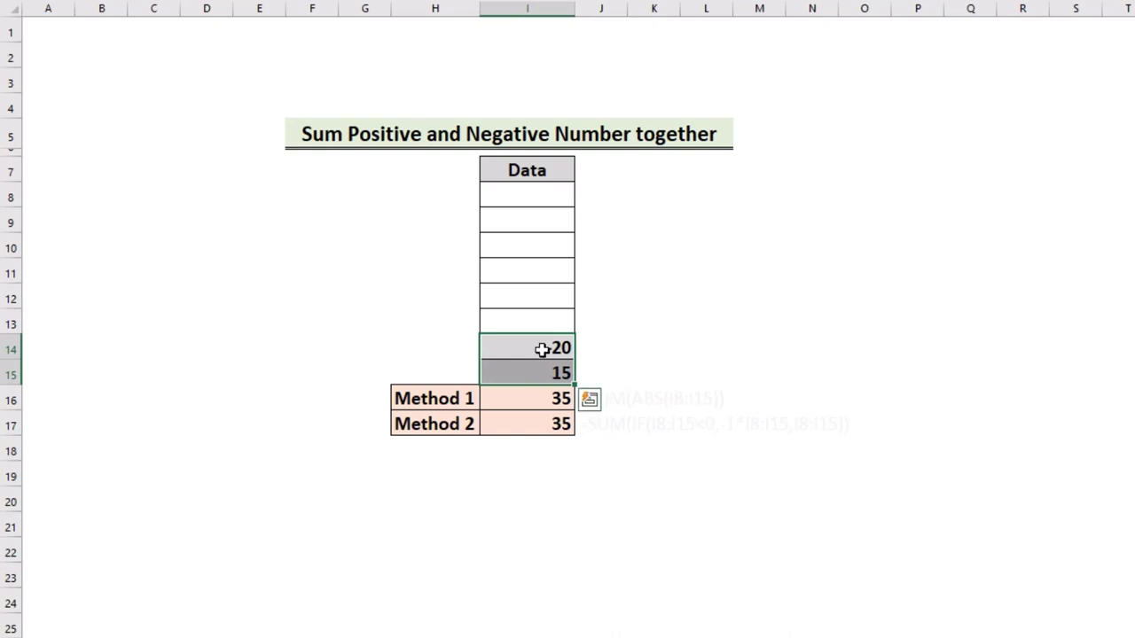
pyautogui.click(539, 369)
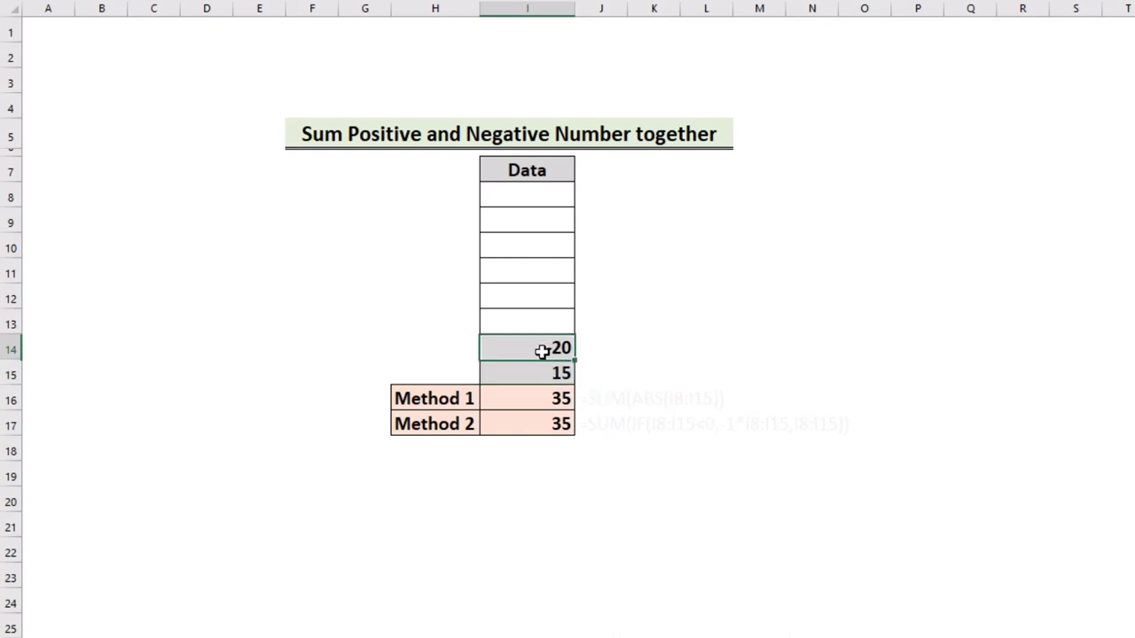
pyautogui.moveTo(540, 352); pyautogui.dragTo(544, 373)
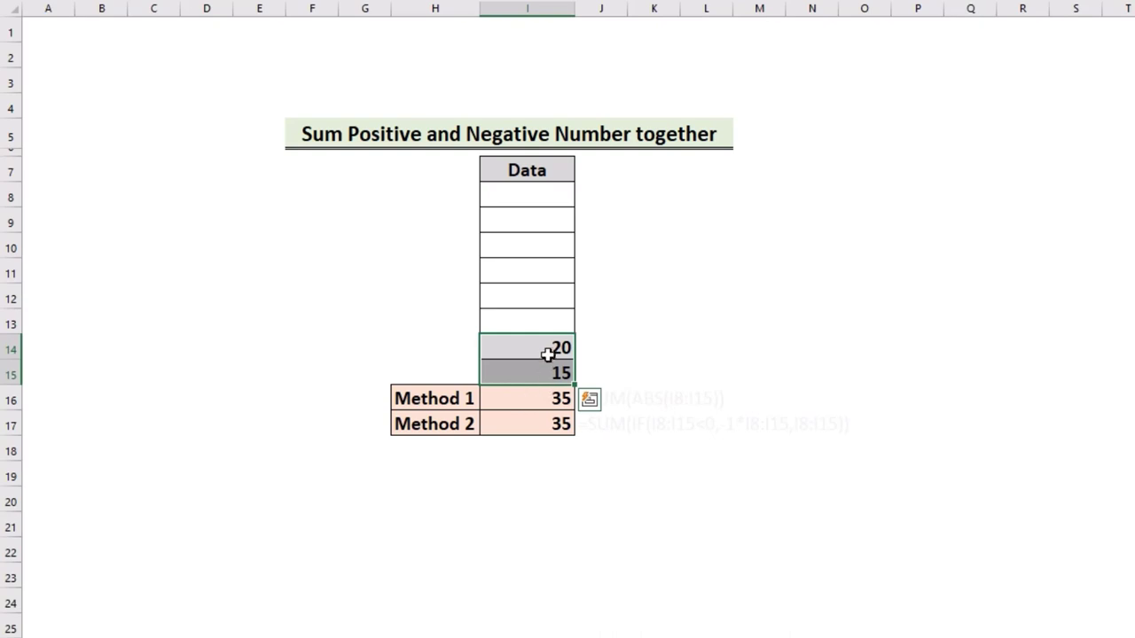
pyautogui.moveTo(541, 351); pyautogui.dragTo(543, 367)
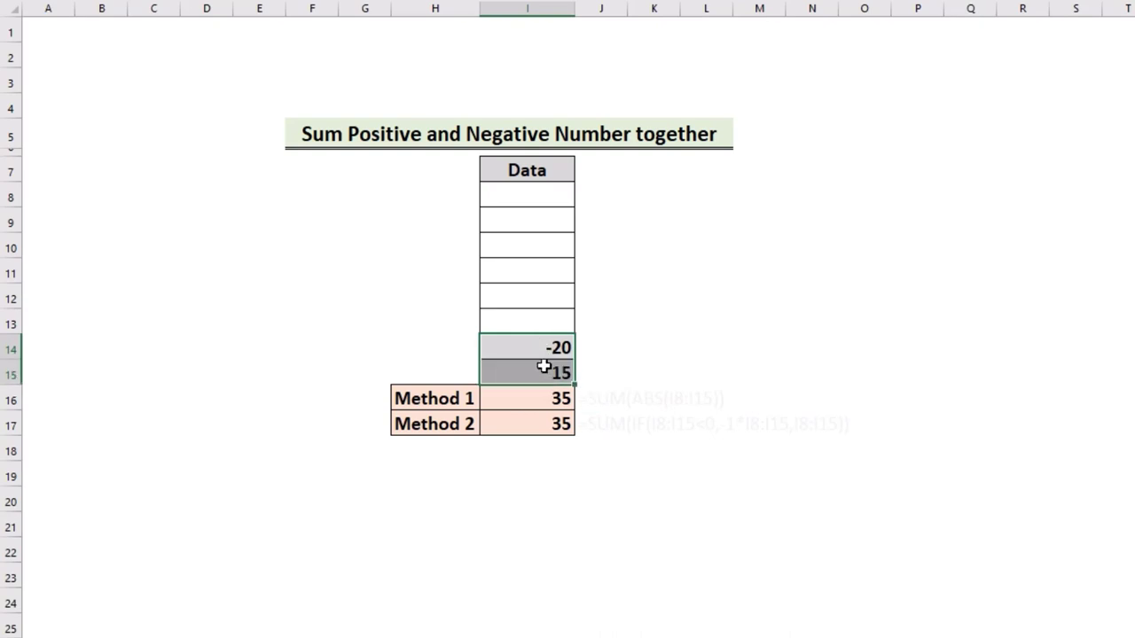
# - Change the Data value in I14 from -20 to -10
pyautogui.click(549, 347)
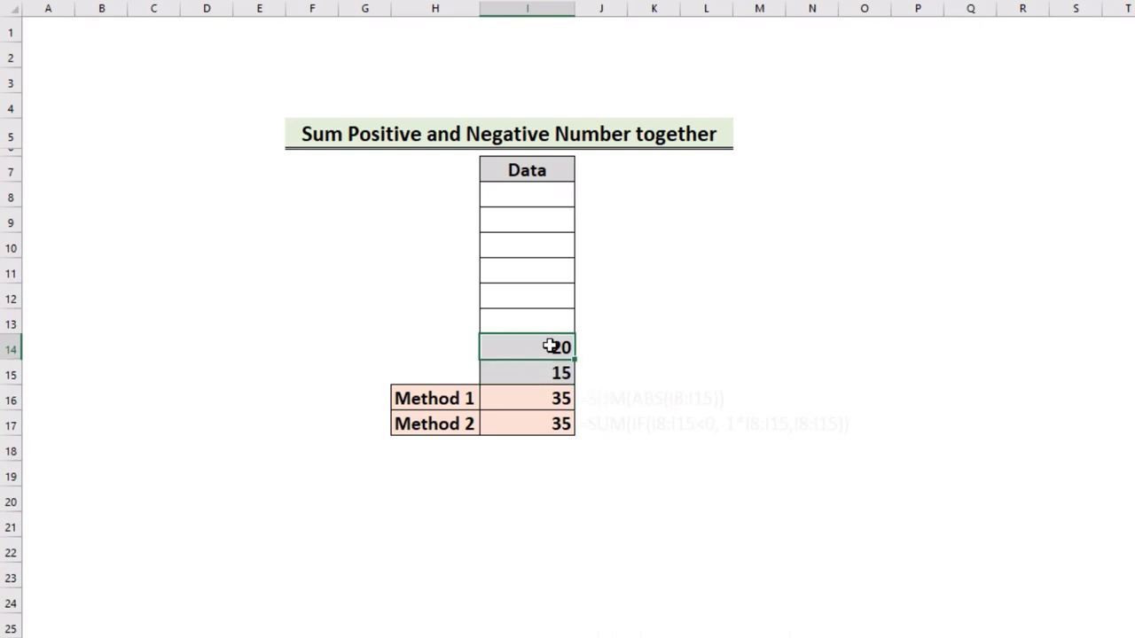
pyautogui.write('-1')
pyautogui.press('Return')
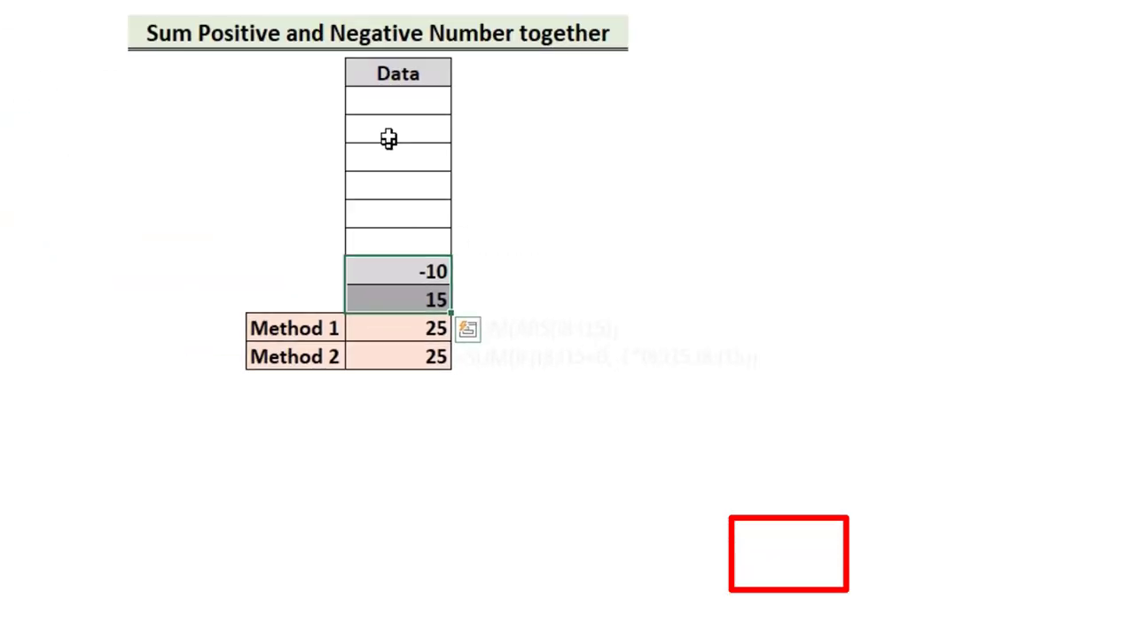
# - Select the Data range I8:I15 to check the status bar Sum, then deselect
pyautogui.moveTo(545, 171); pyautogui.dragTo(562, 350)
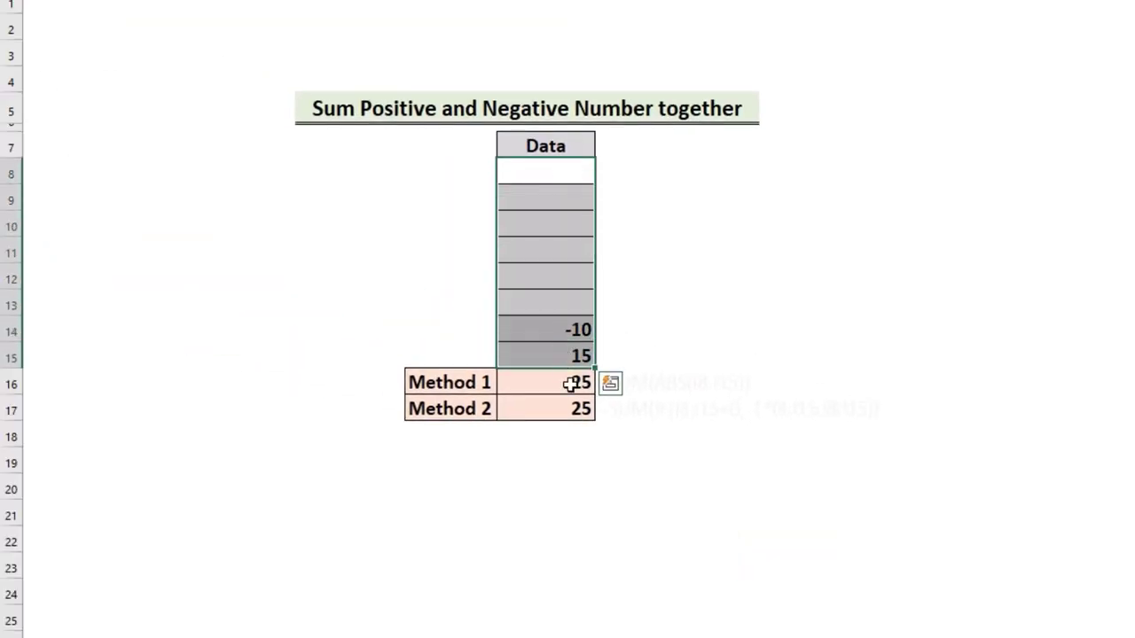
pyautogui.click(557, 176)
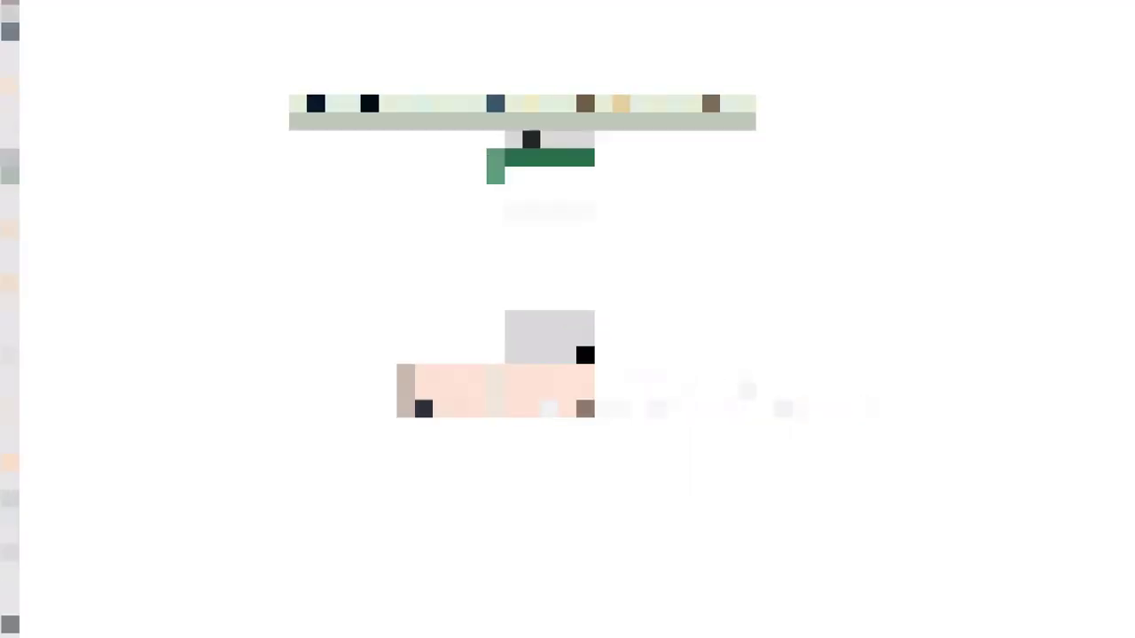
pyautogui.click(697, 507)
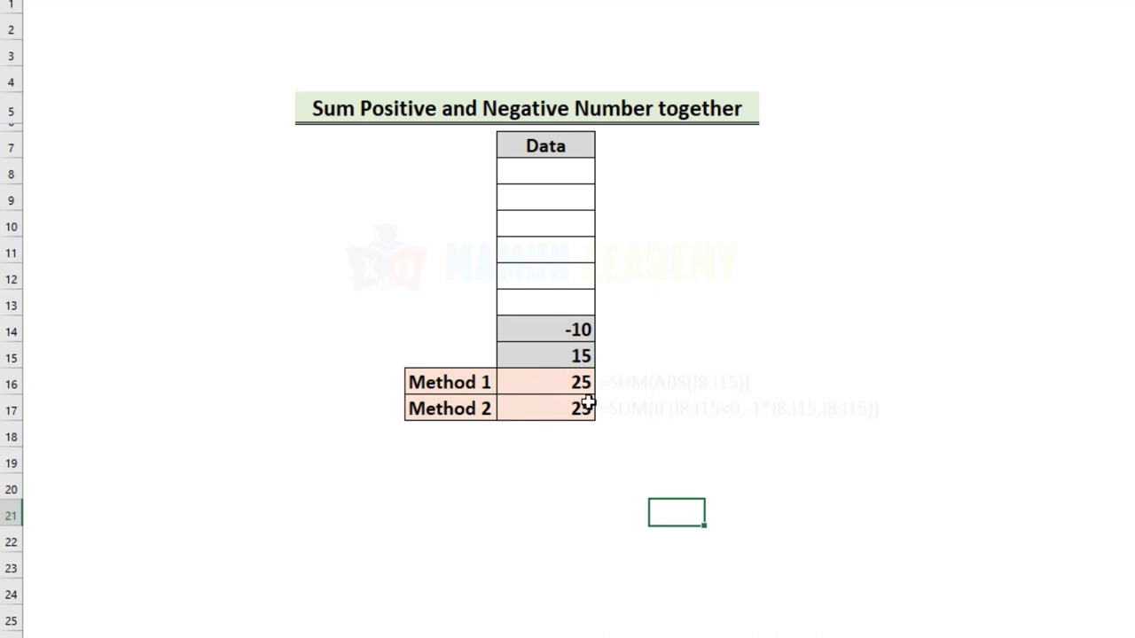
# - Replace the Method 1 result with =ABS(I8:I15), which gives #SPILL!, then delete it
pyautogui.click(552, 384)
pyautogui.press('Delete')
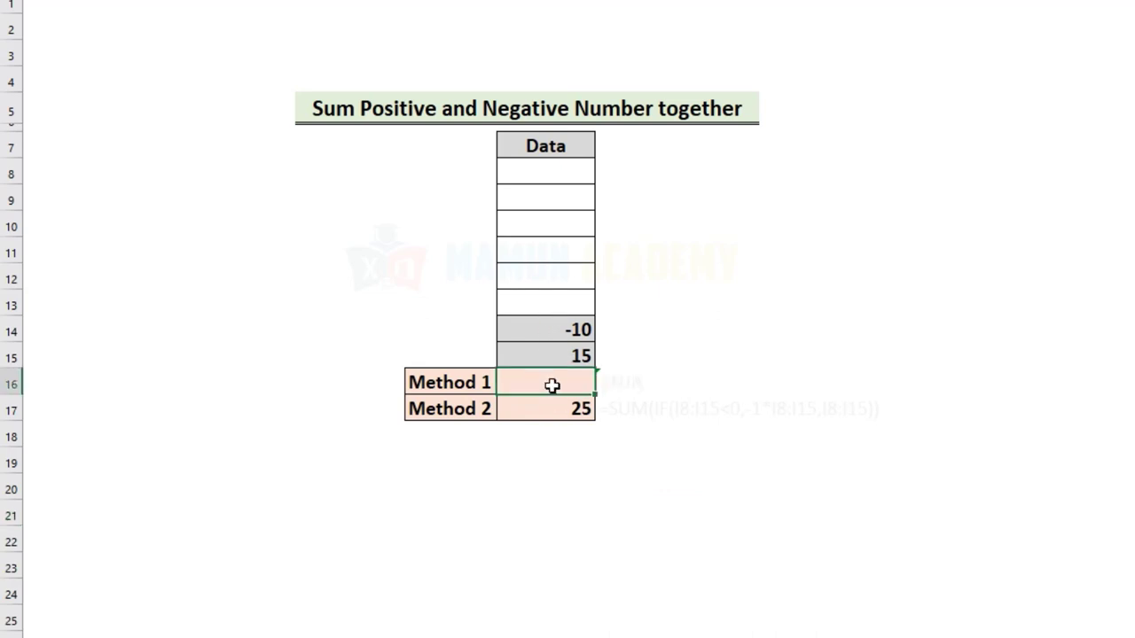
pyautogui.doubleClick(553, 384)
pyautogui.write('ab')
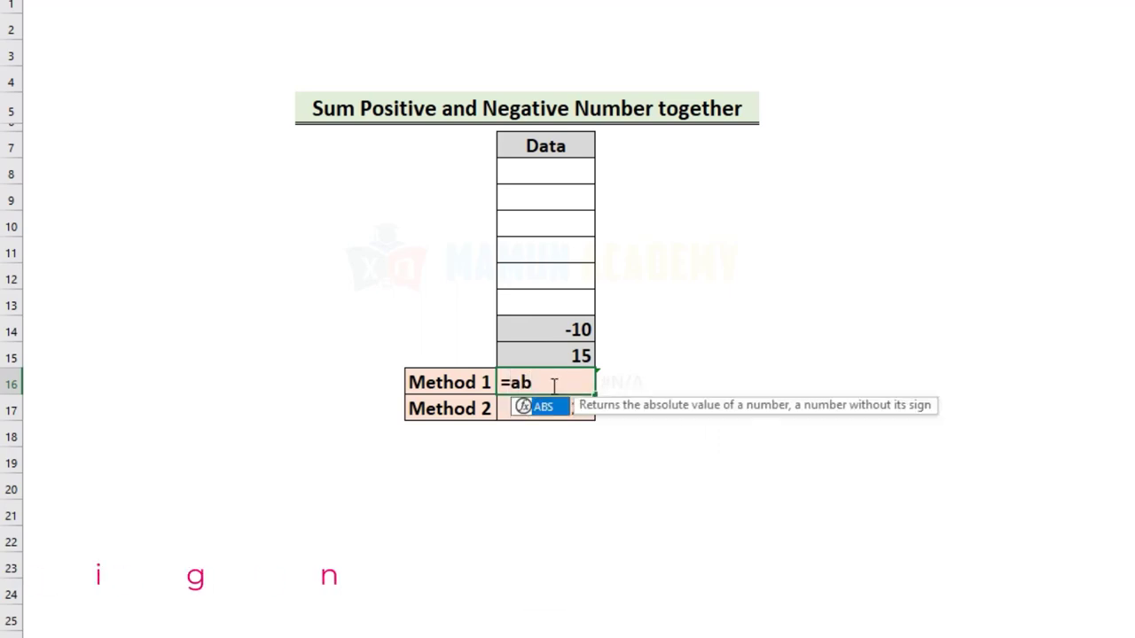
pyautogui.press('Tab')
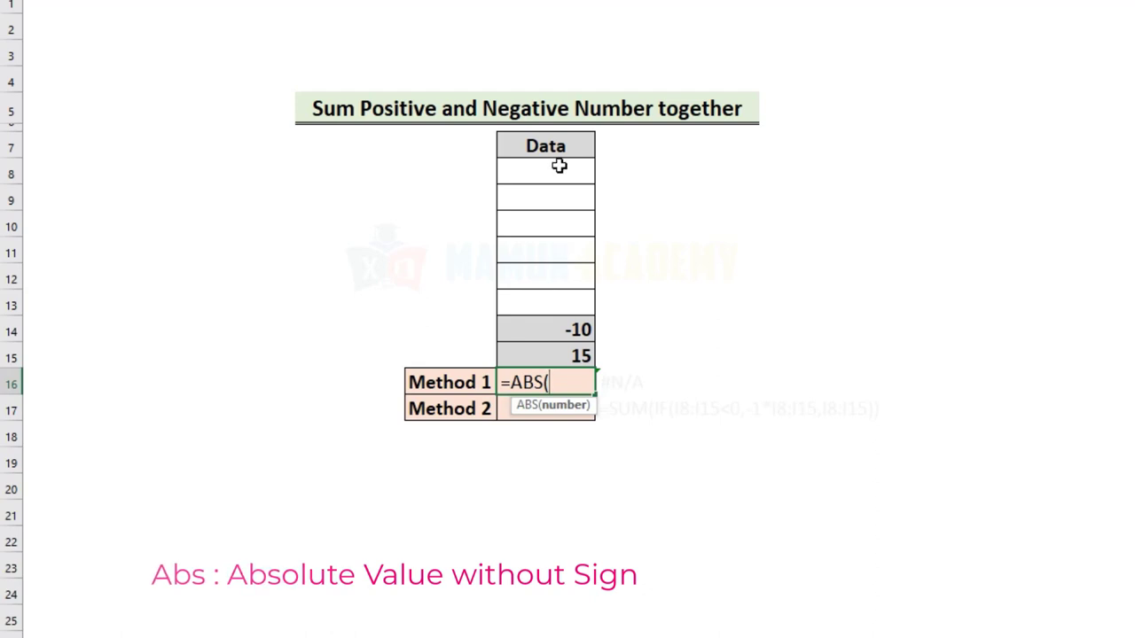
pyautogui.moveTo(558, 168); pyautogui.dragTo(560, 355)
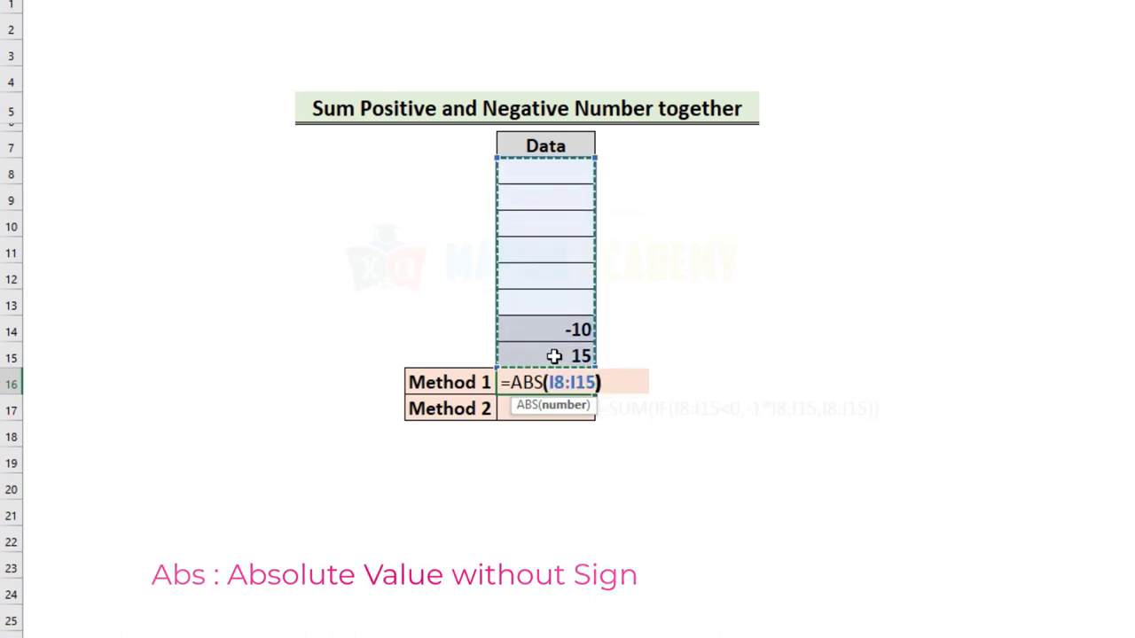
pyautogui.write(')')
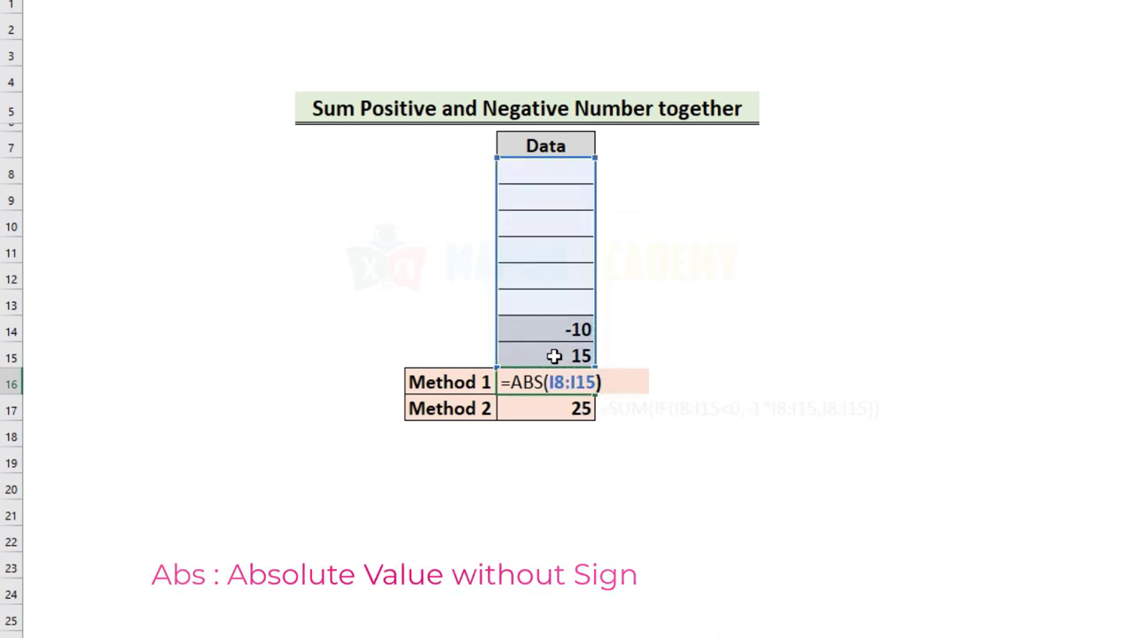
pyautogui.hotkey('ctrl', 'Return')
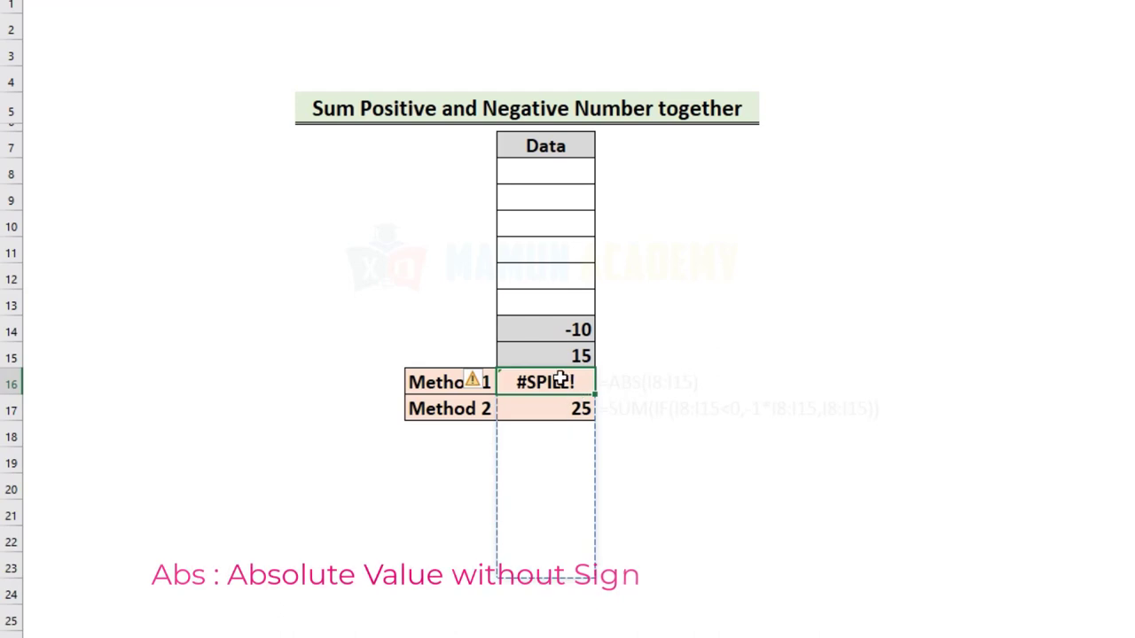
pyautogui.press('Delete')
# - Enter a test =ABS(I8:I15) in a spare row-22 cell, which returns 0
pyautogui.click(711, 541)
pyautogui.write('=')
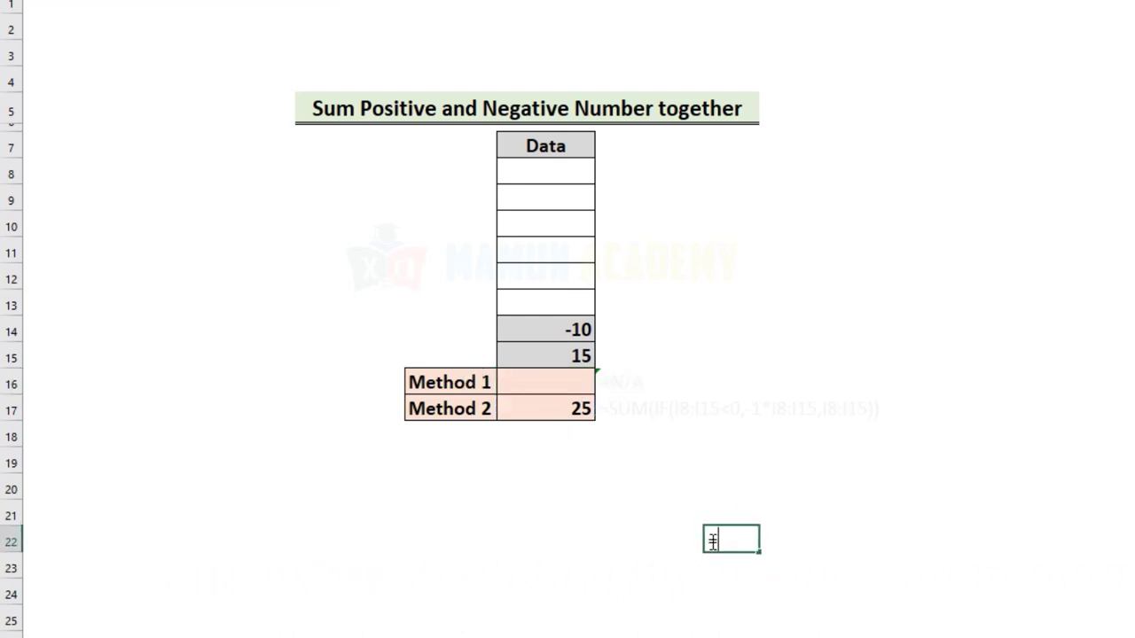
pyautogui.write('ab')
pyautogui.press('Tab')
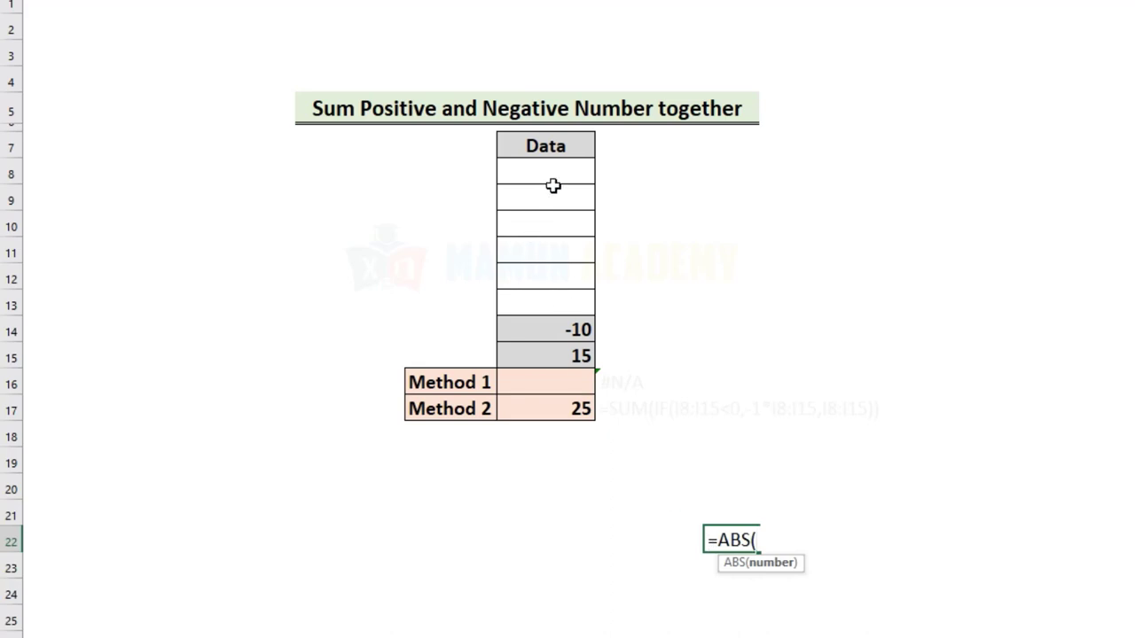
pyautogui.moveTo(555, 176); pyautogui.dragTo(562, 361)
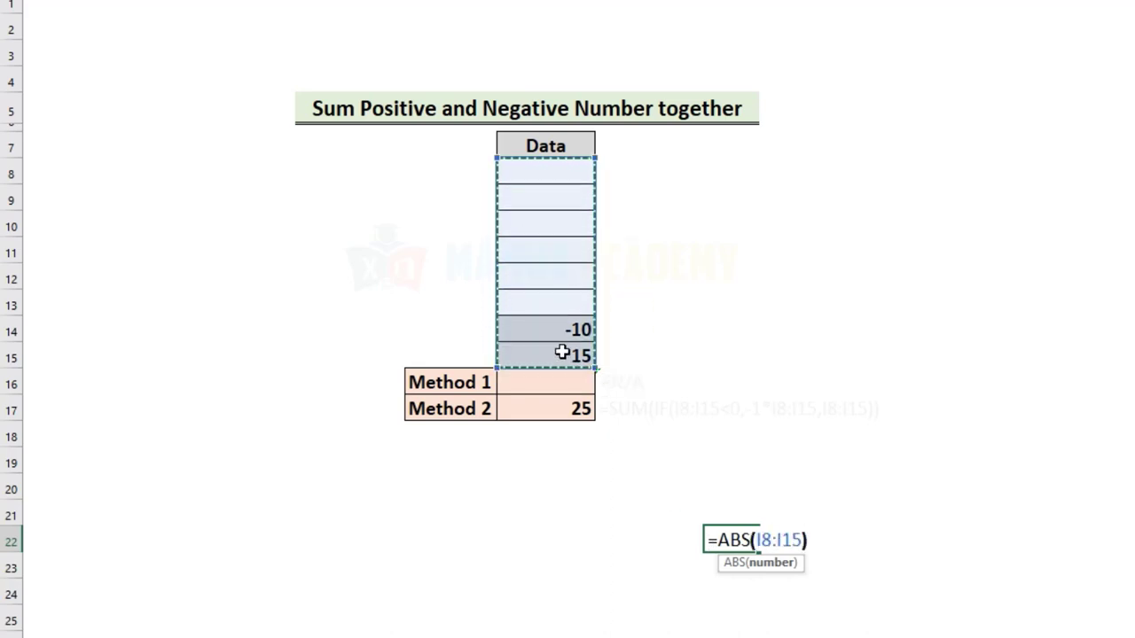
pyautogui.write(')')
pyautogui.press('Return')
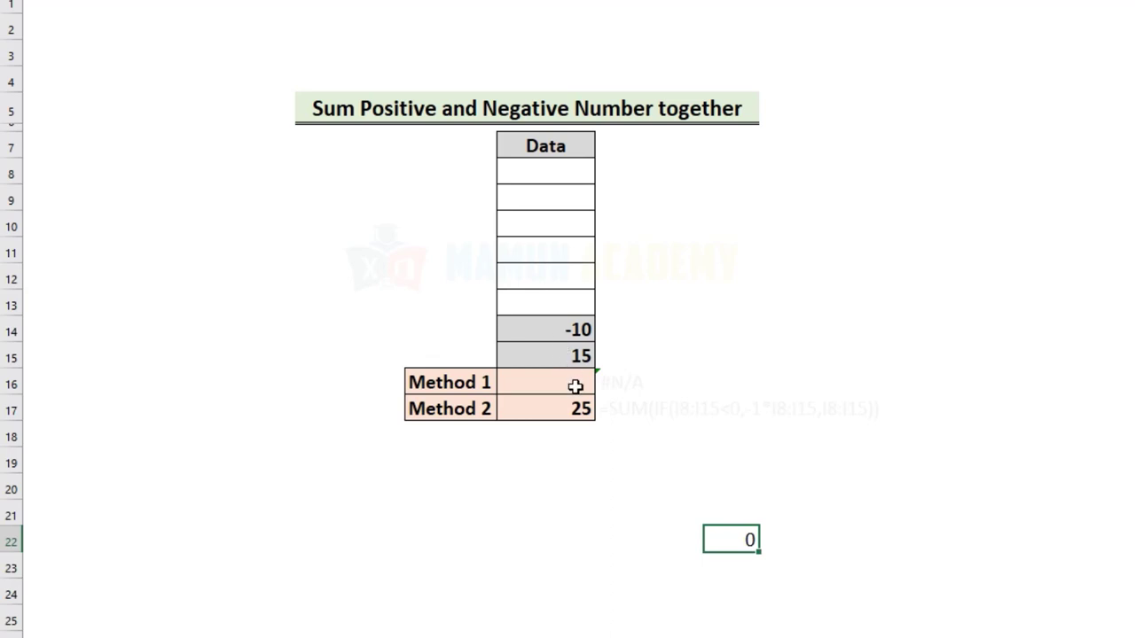
# - Delete the row-22 test formula, leaving Method 1 empty
pyautogui.click(573, 387)
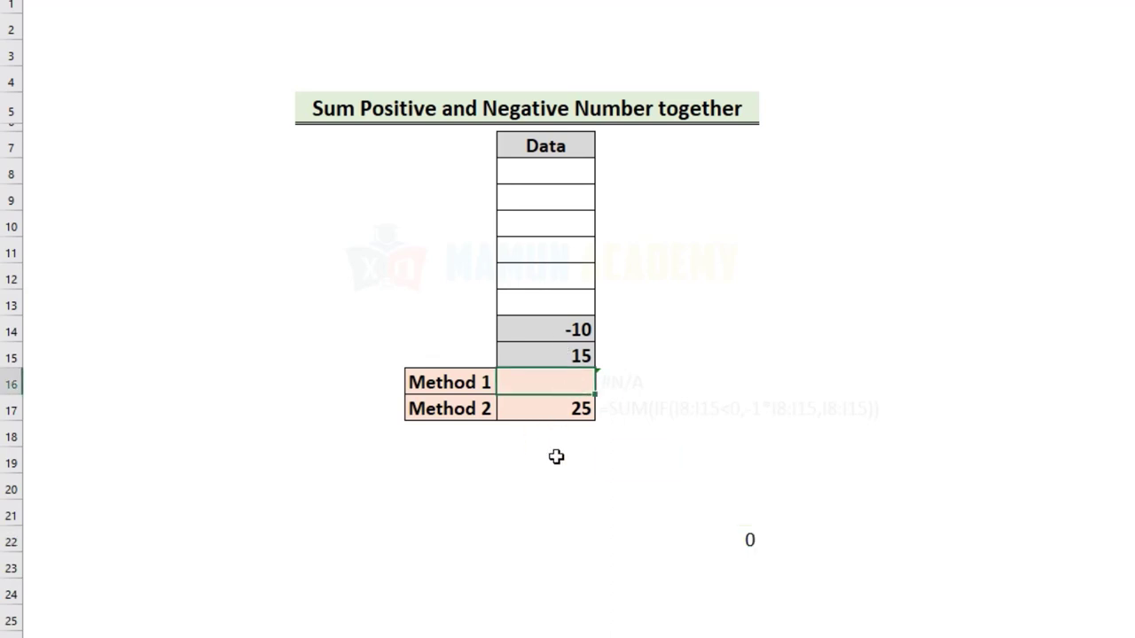
pyautogui.click(750, 536)
pyautogui.press('Delete')
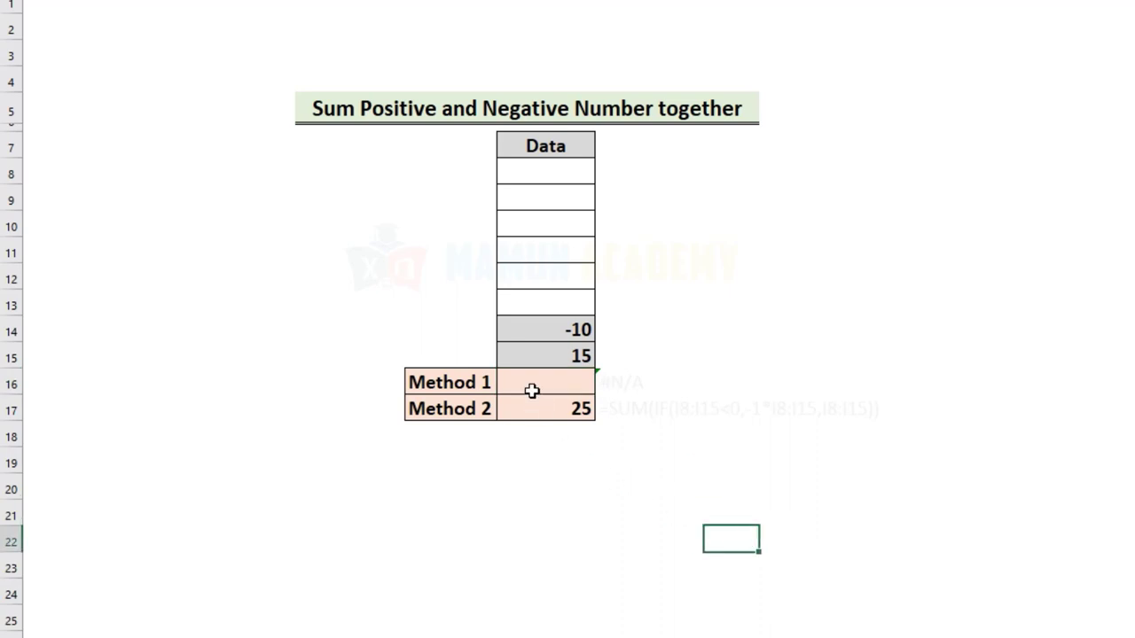
# - Enter =SUM(ABS(I8:I15)) in the Method 1 cell I16, returning 25
pyautogui.click(556, 384)
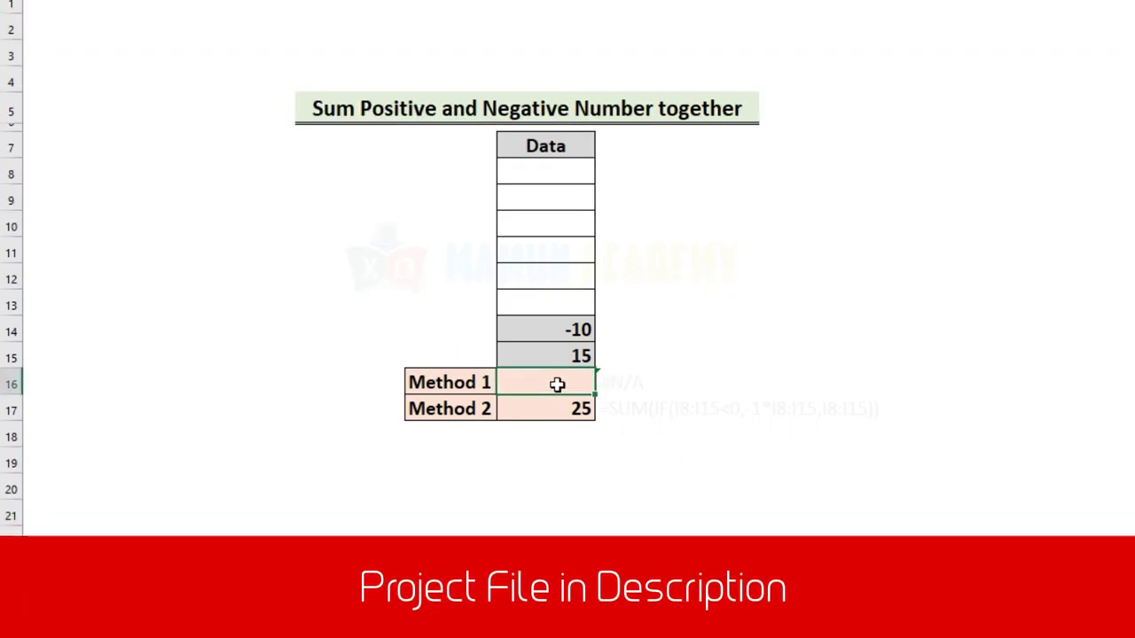
pyautogui.write('=aba')
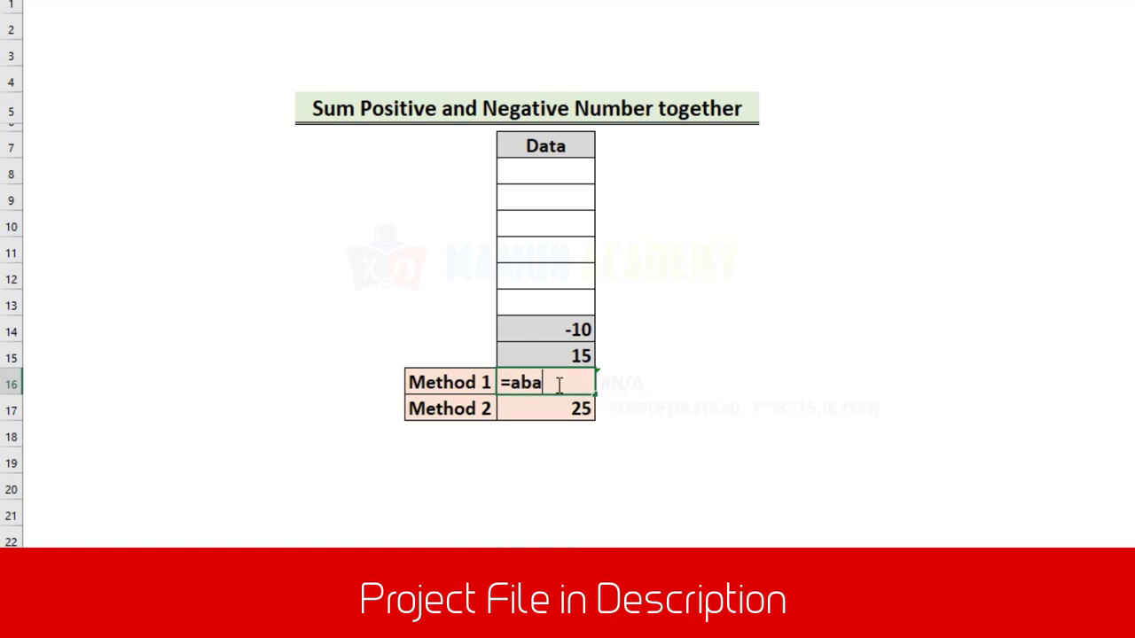
pyautogui.press('BackSpace')
pyautogui.press('Tab')
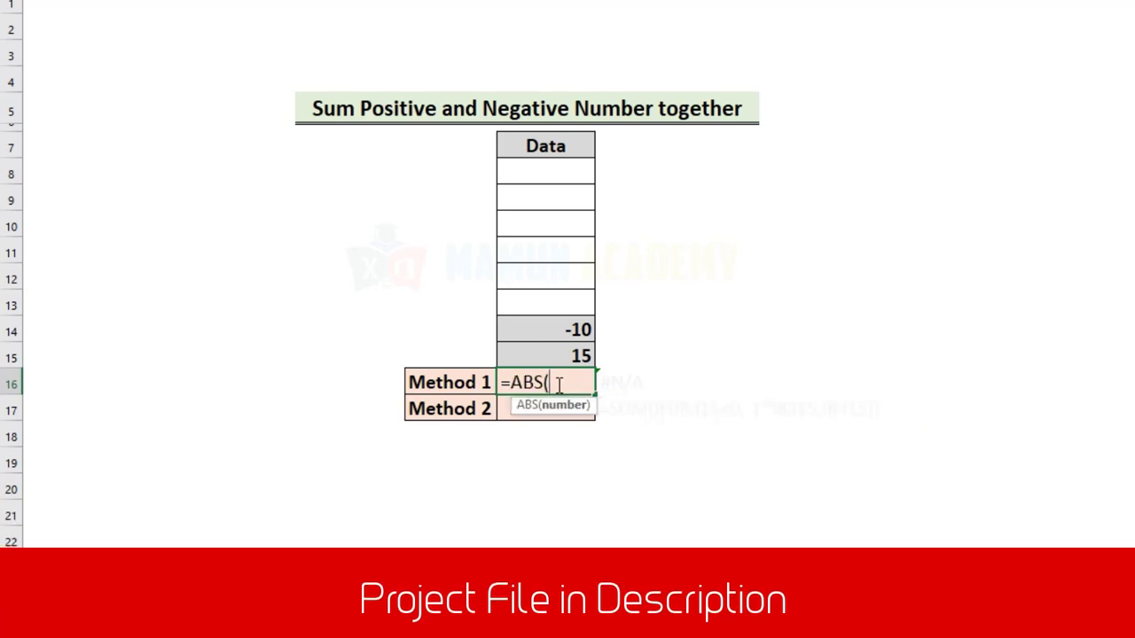
pyautogui.moveTo(581, 176); pyautogui.dragTo(568, 352)
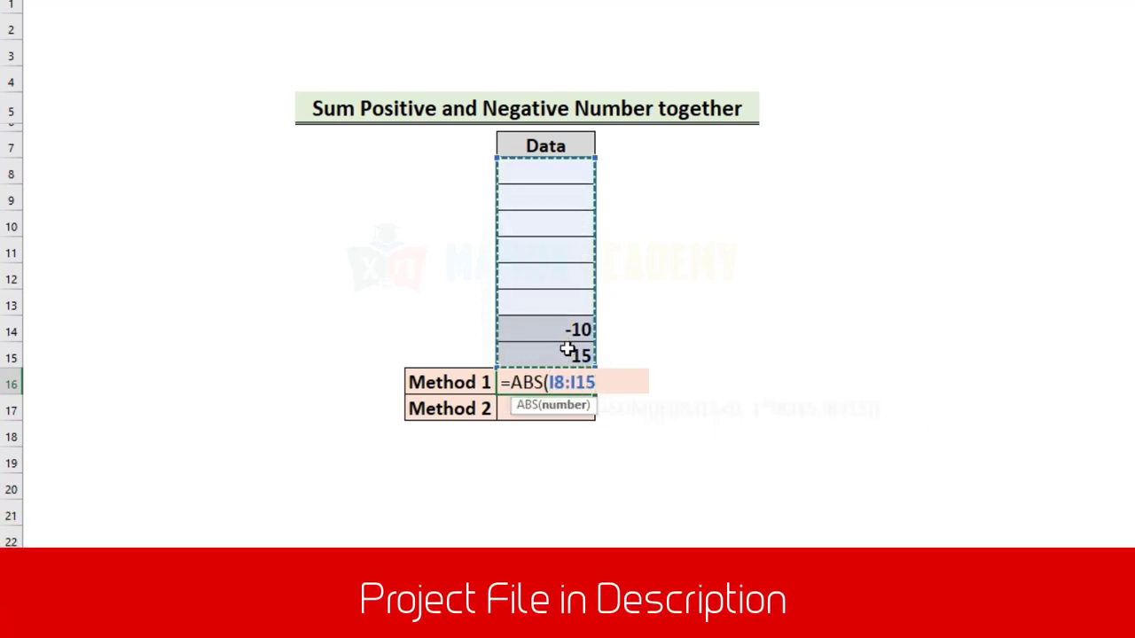
pyautogui.write(')')
pyautogui.press('Home')
pyautogui.press('Right')
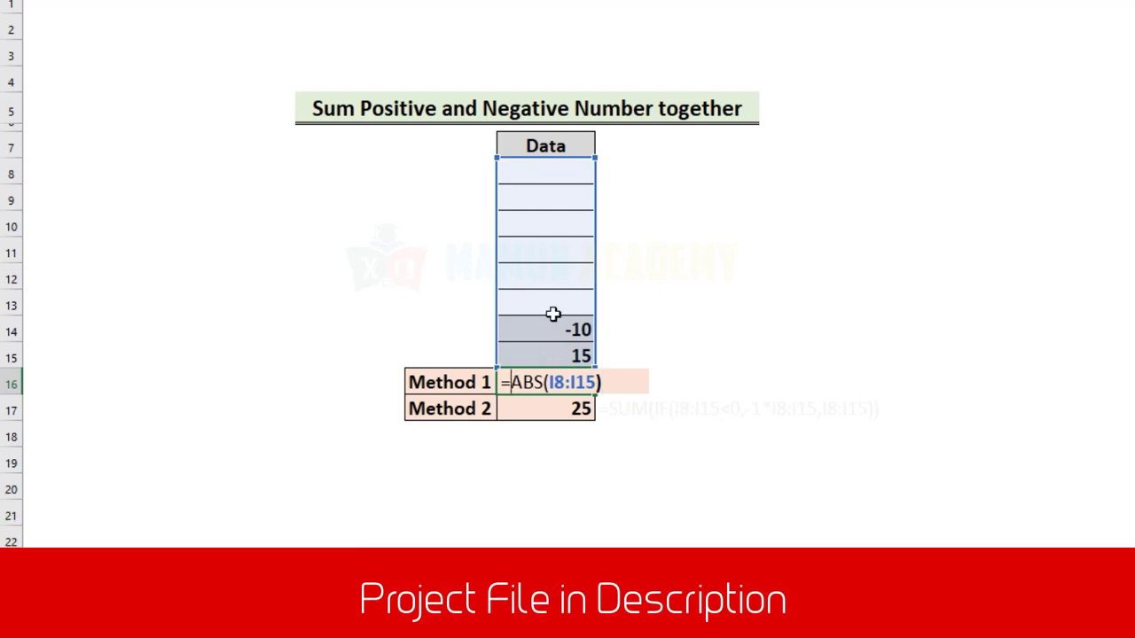
pyautogui.write('su')
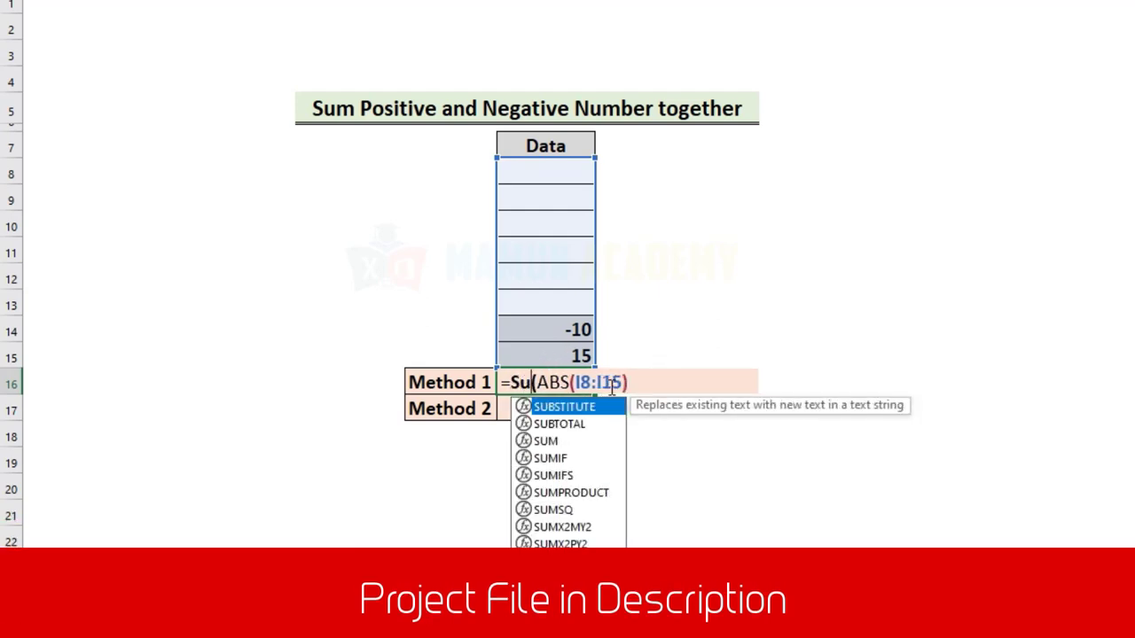
pyautogui.write('m(')
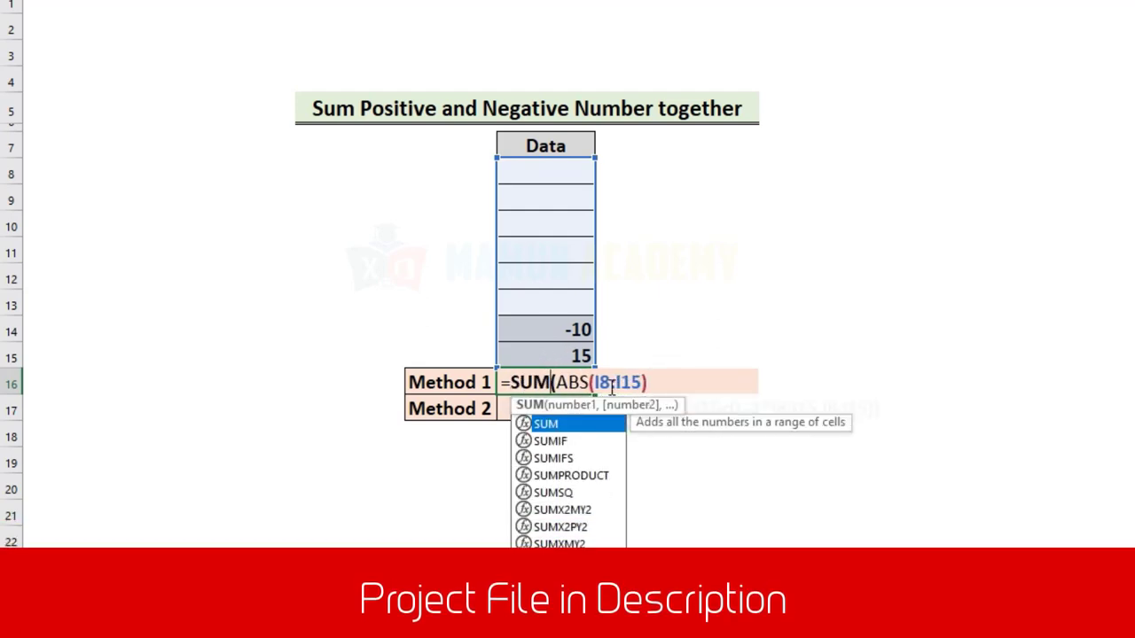
pyautogui.press('Return')
pyautogui.press('Return')
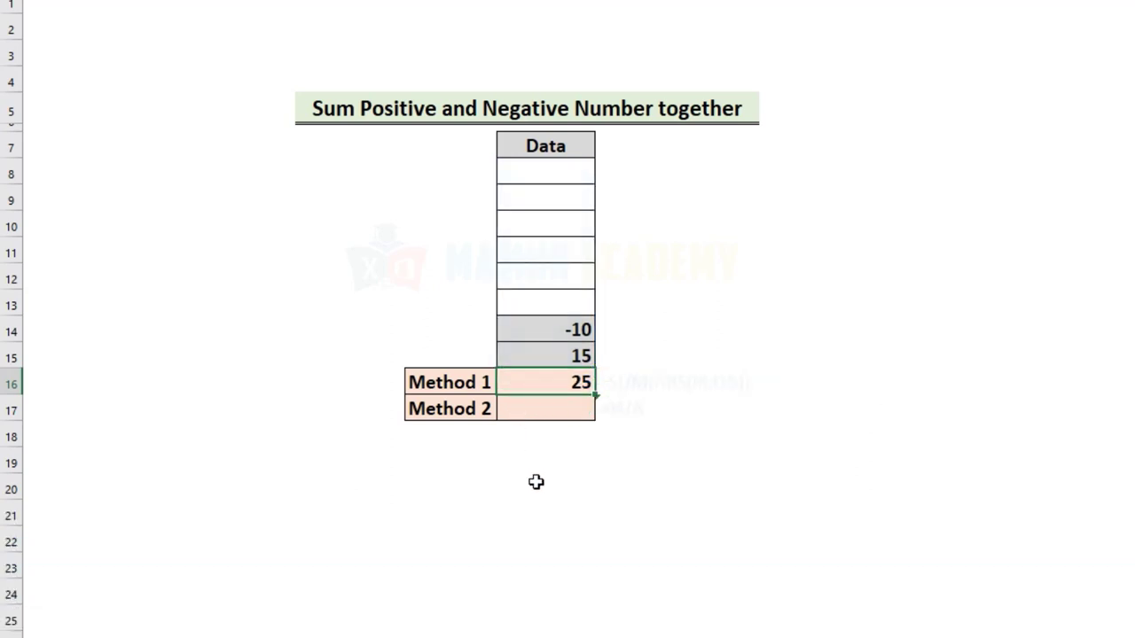
pyautogui.click(556, 330)
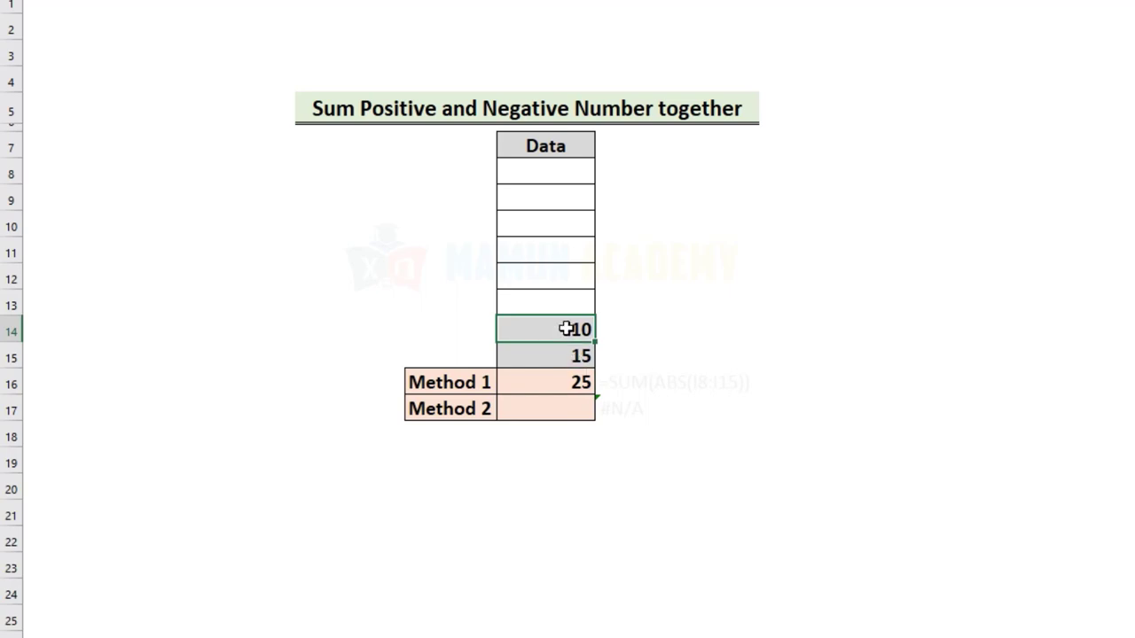
pyautogui.moveTo(572, 328); pyautogui.dragTo(578, 357)
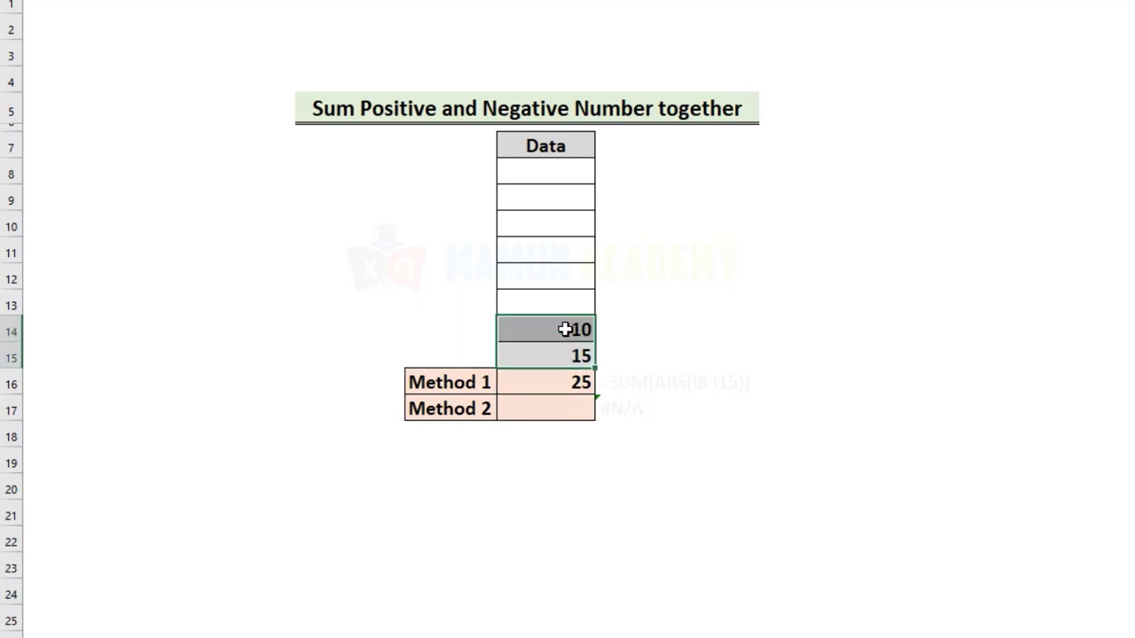
pyautogui.click(530, 412)
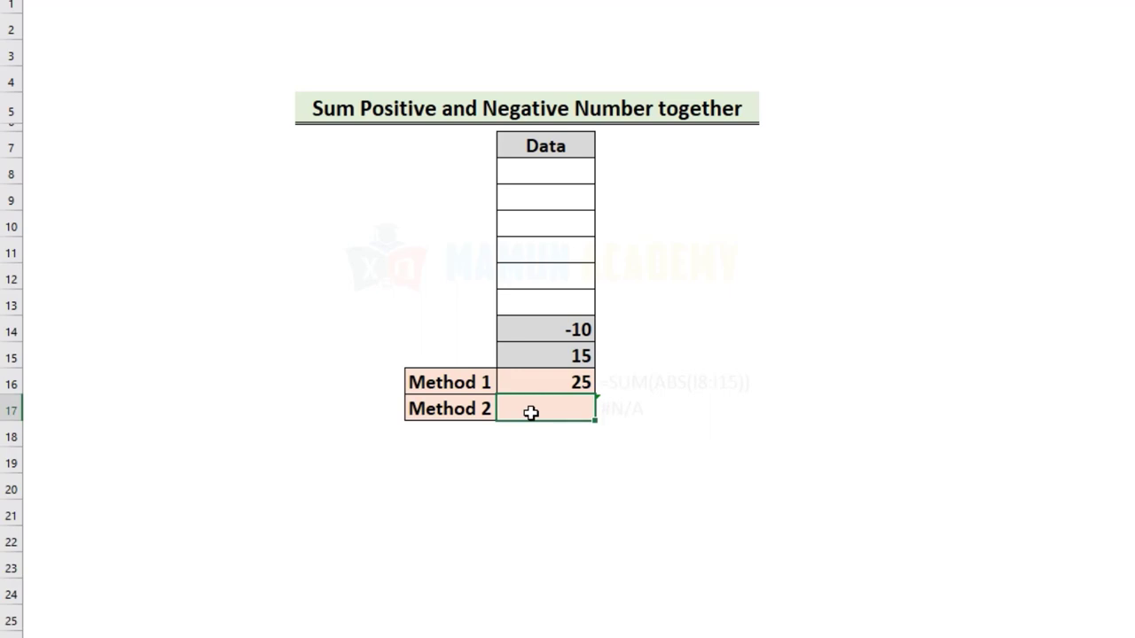
# - Type =IF(I8:I15<0,-1*I8:I15,I8:I15) into the Method 2 cell I17
pyautogui.write('=')
pyautogui.write('If')
pyautogui.press('Tab')
pyautogui.moveTo(545, 171); pyautogui.dragTo(560, 356)
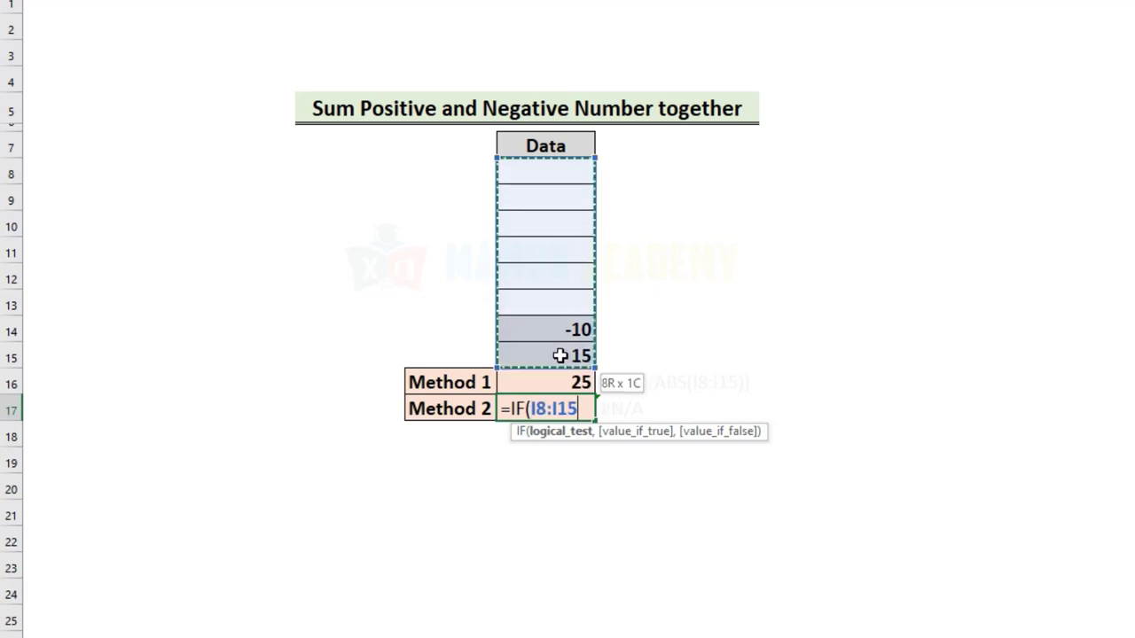
pyautogui.write('<')
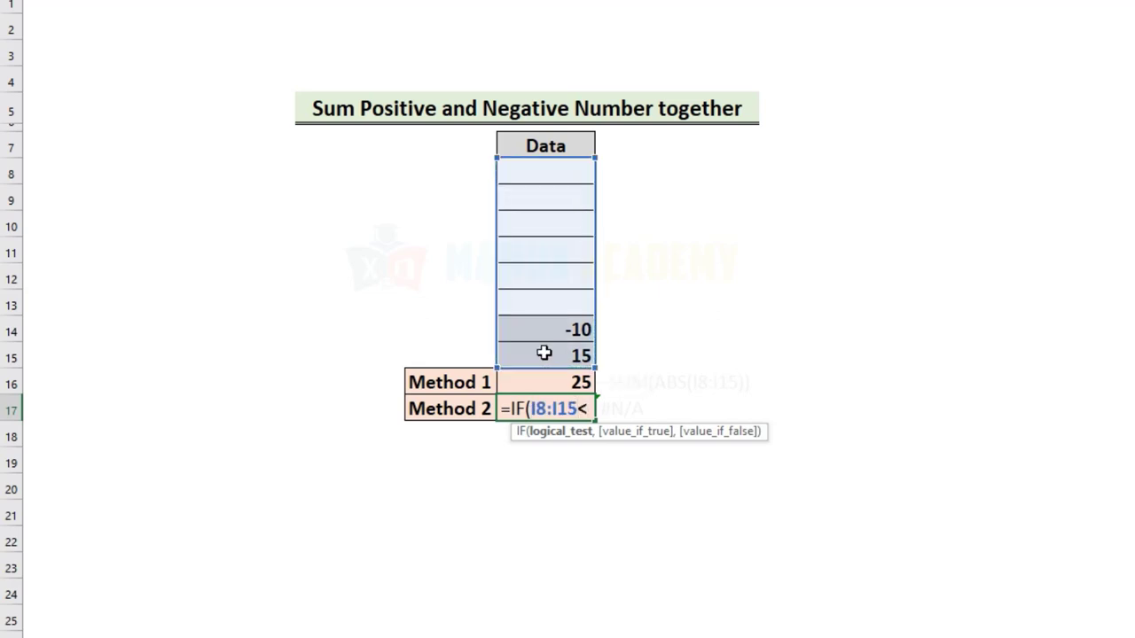
pyautogui.write('0')
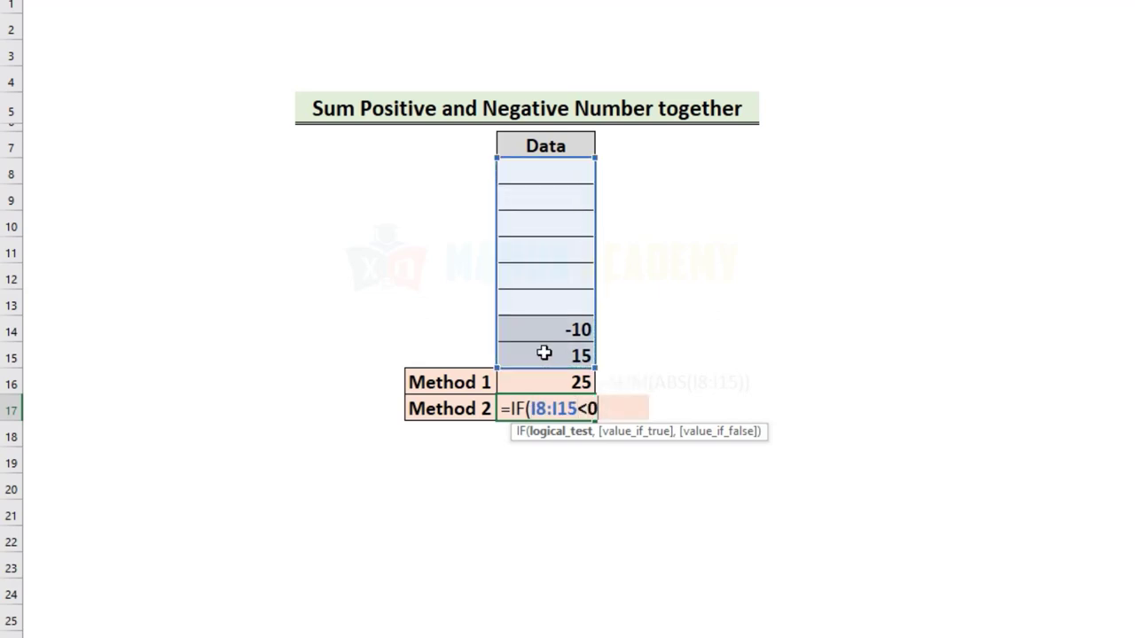
pyautogui.write(',-1*')
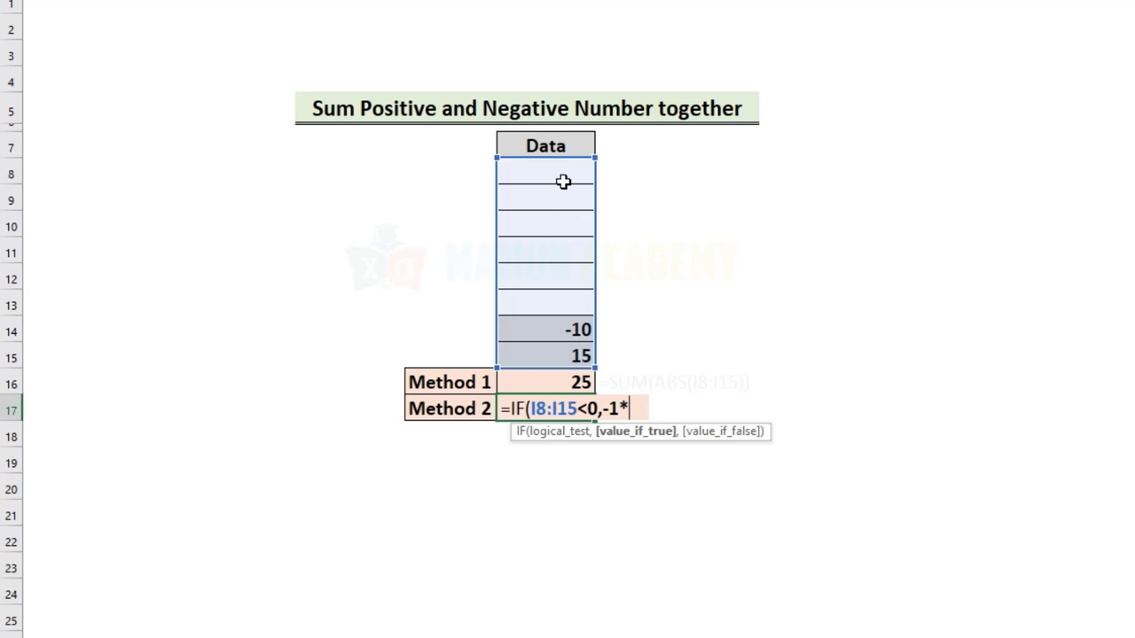
pyautogui.click(562, 173)
pyautogui.moveTo(564, 209); pyautogui.dragTo(561, 364)
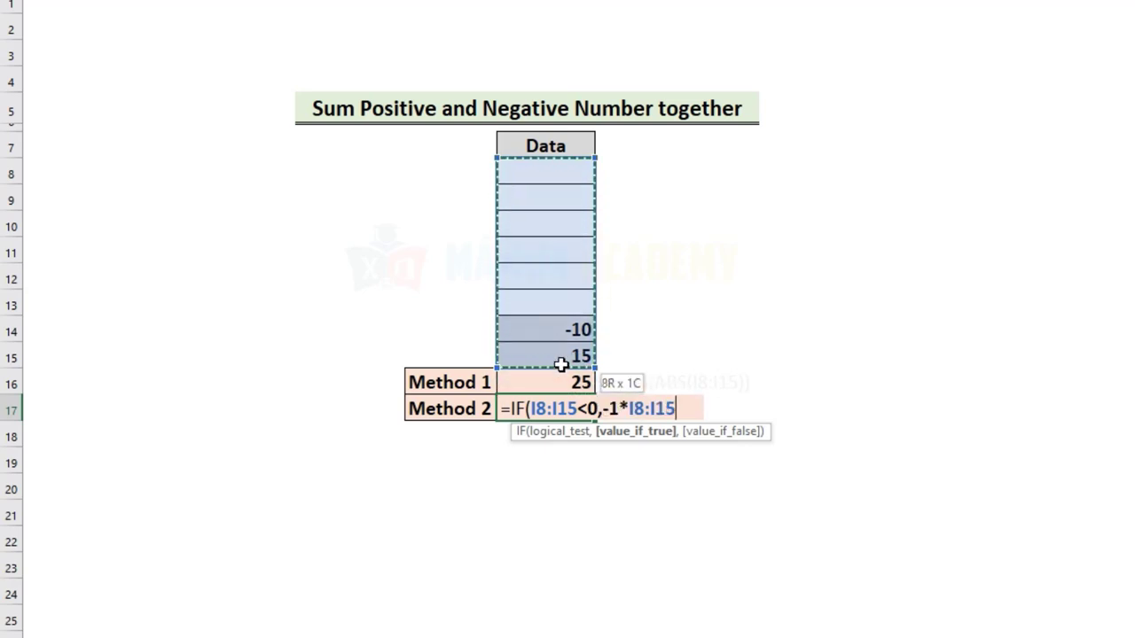
pyautogui.moveTo(561, 364); pyautogui.dragTo(561, 364)
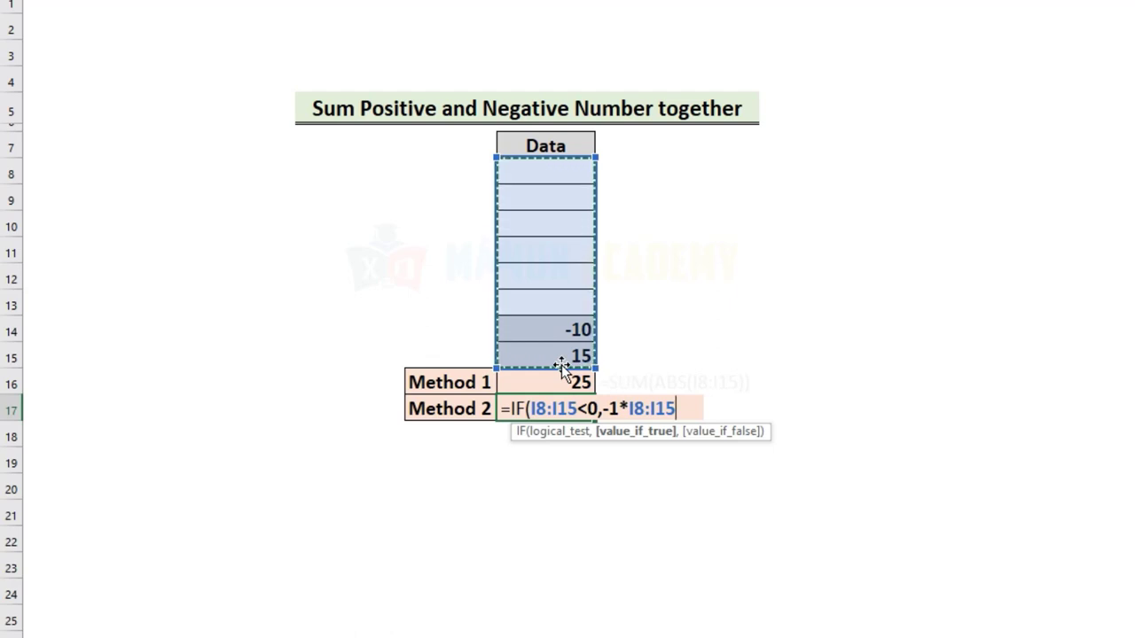
pyautogui.write(',')
pyautogui.moveTo(562, 364); pyautogui.dragTo(571, 177)
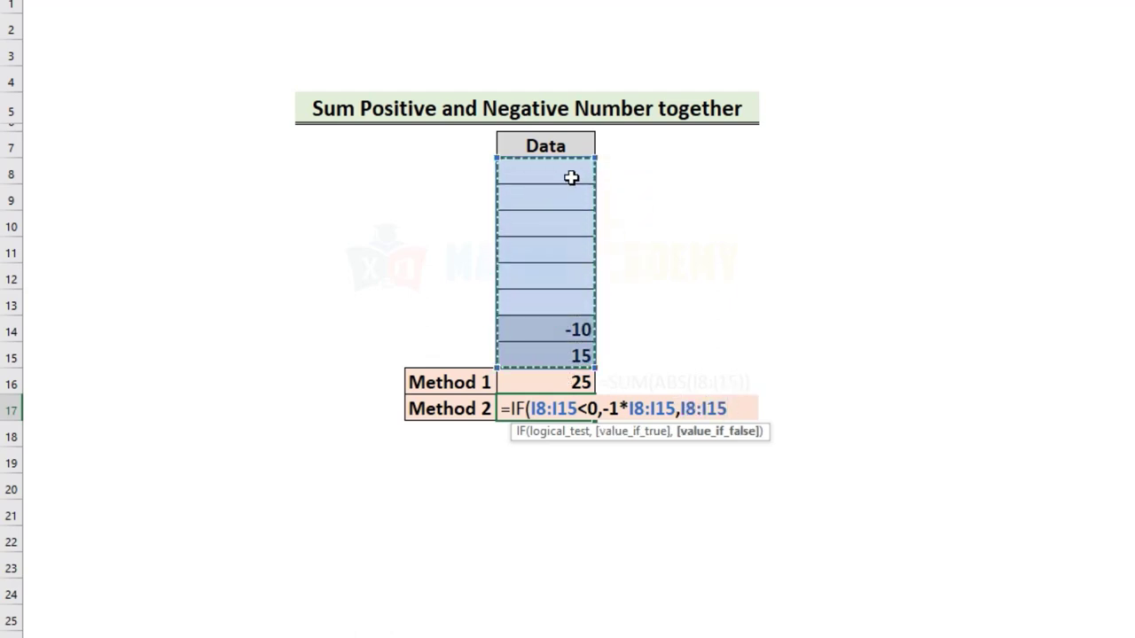
pyautogui.write(')')
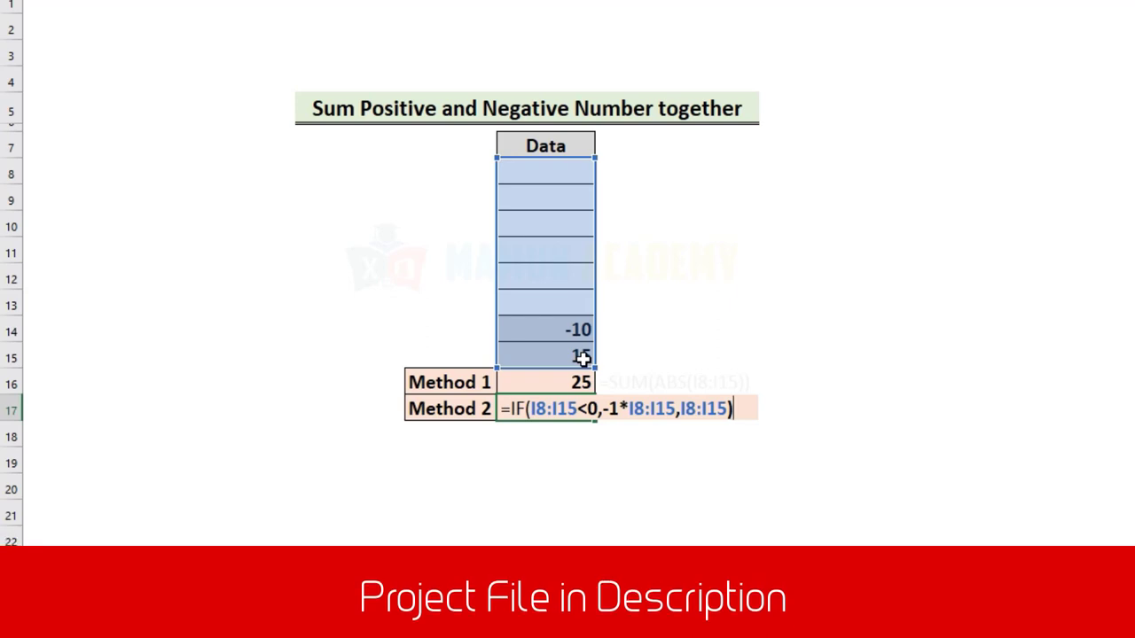
# - Commit the IF formula, then wrap it as =SUM(IF(I8:I15<0,-1*I8:I15,I8:I15)), returning 25
pyautogui.hotkey('ctrl', 'shift', 'Return')
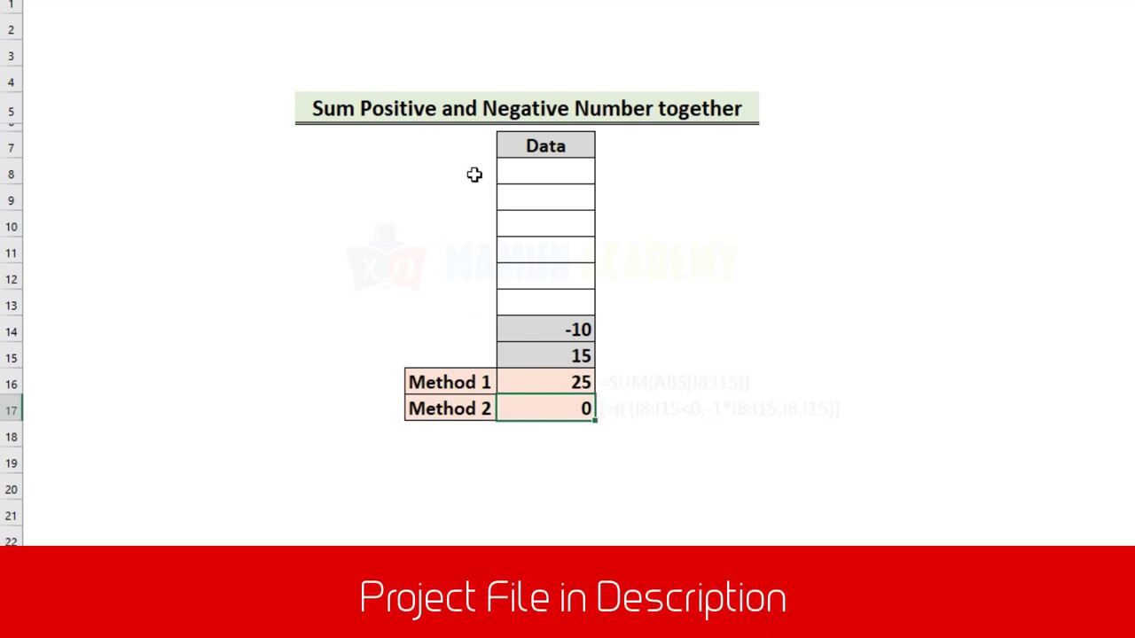
pyautogui.doubleClick(512, 409)
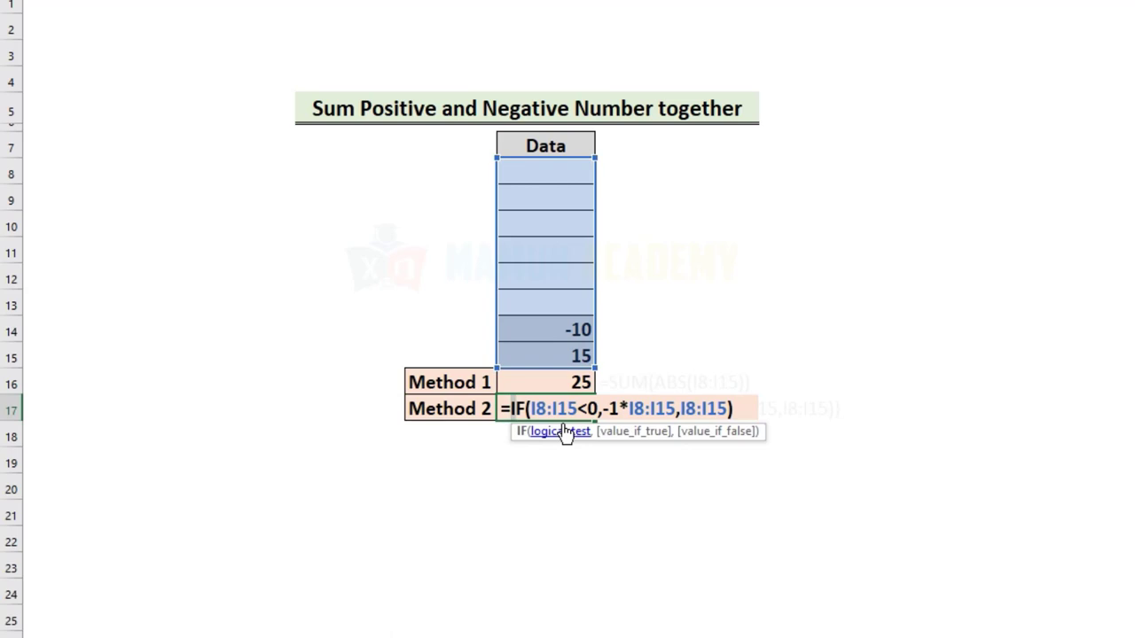
pyautogui.write('sum')
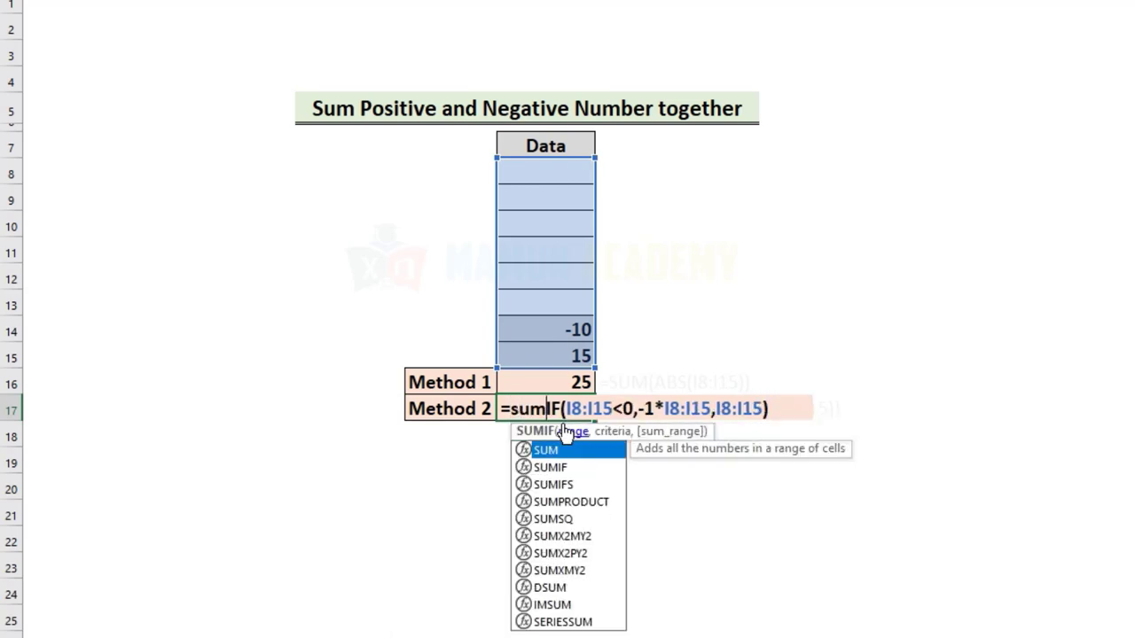
pyautogui.press('Tab')
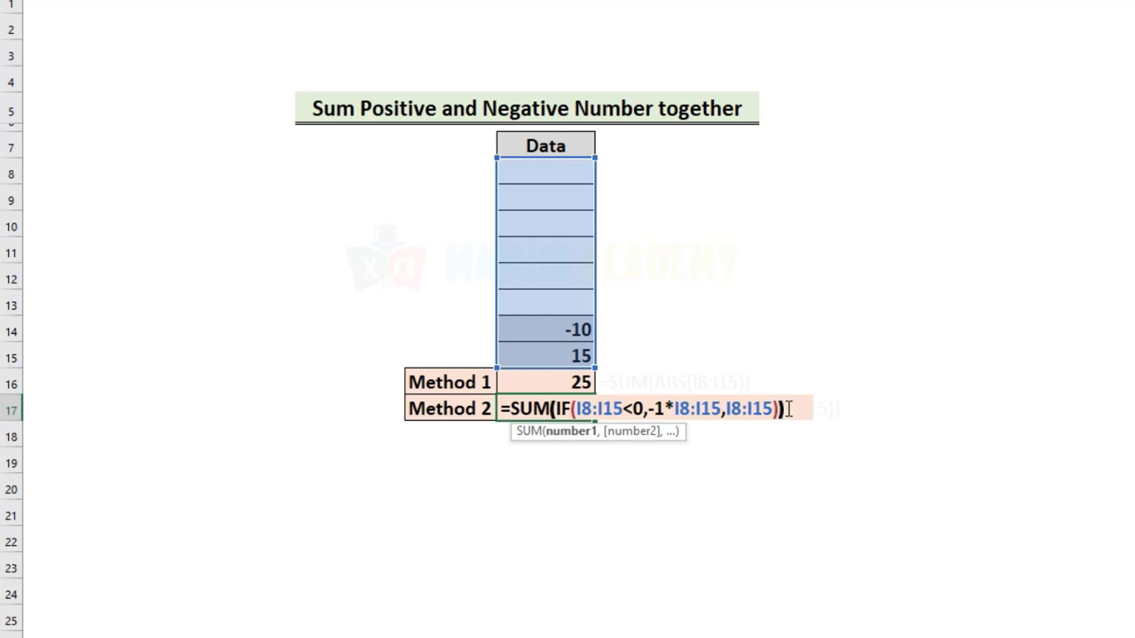
pyautogui.click(786, 407)
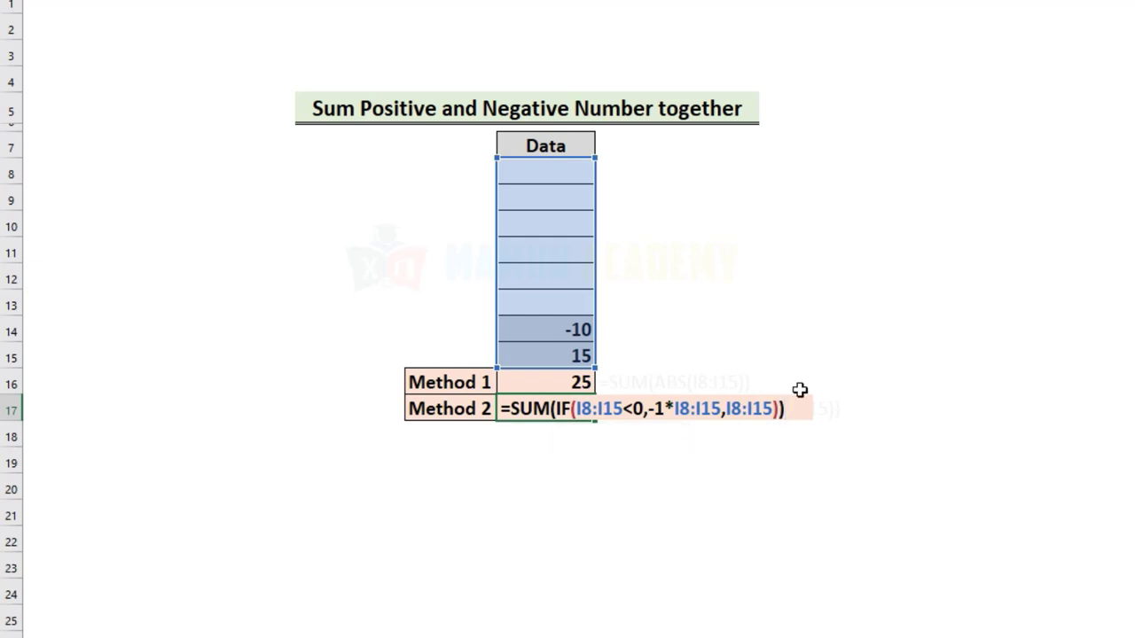
pyautogui.hotkey('ctrl', 'shift', 'Return')
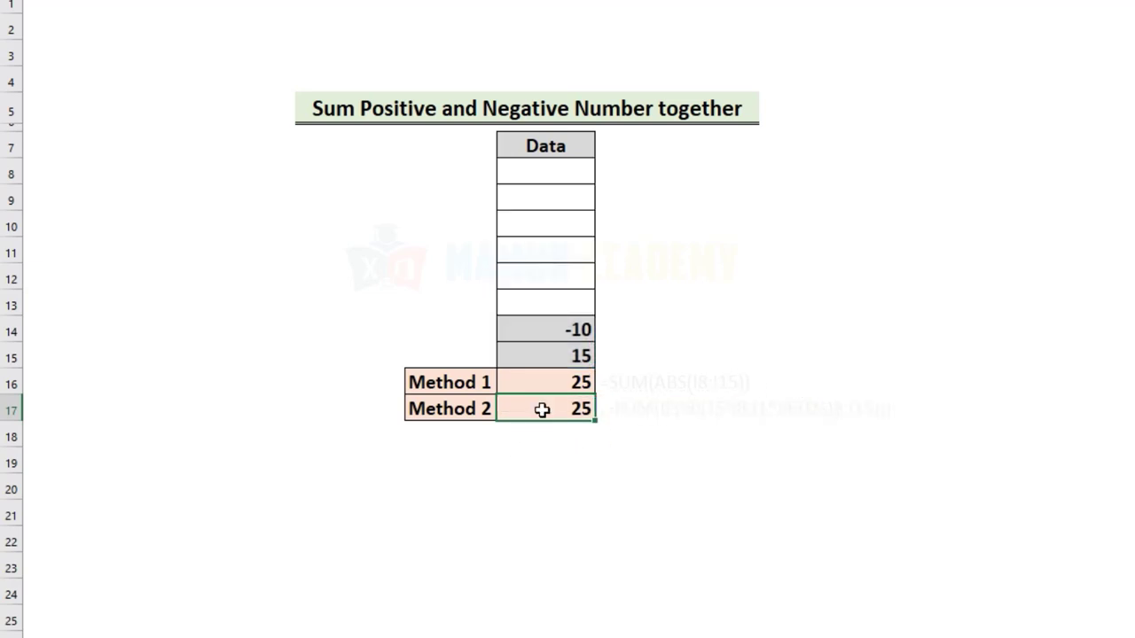
pyautogui.click(574, 332)
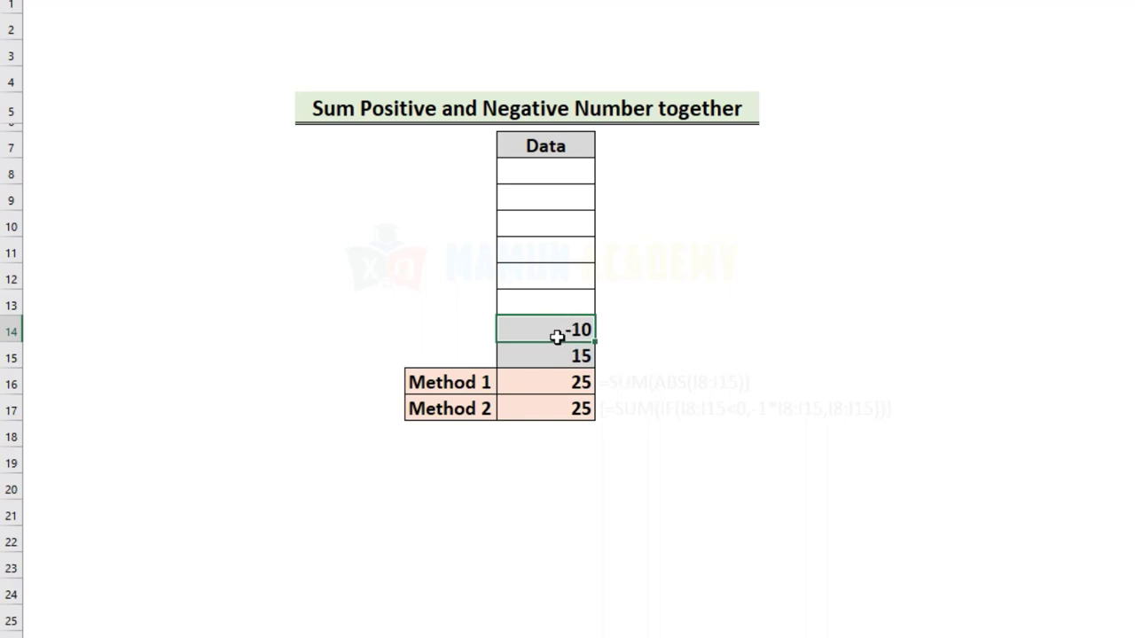
pyautogui.doubleClick(562, 400)
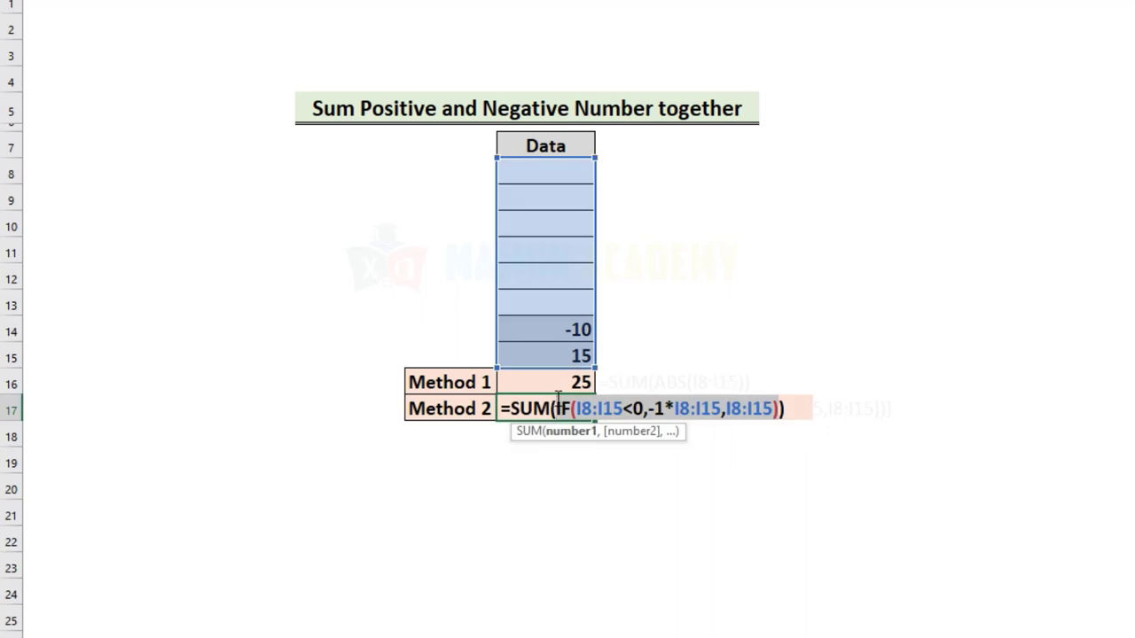
pyautogui.press('F9')
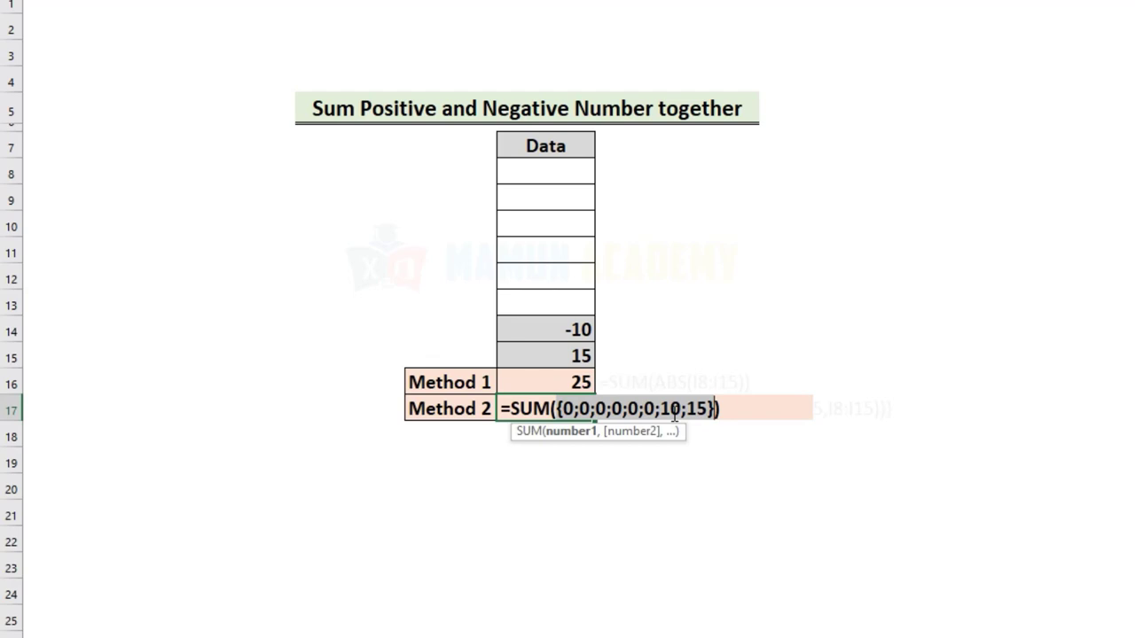
pyautogui.hotkey('ctrl', 'z')
pyautogui.press('Escape')
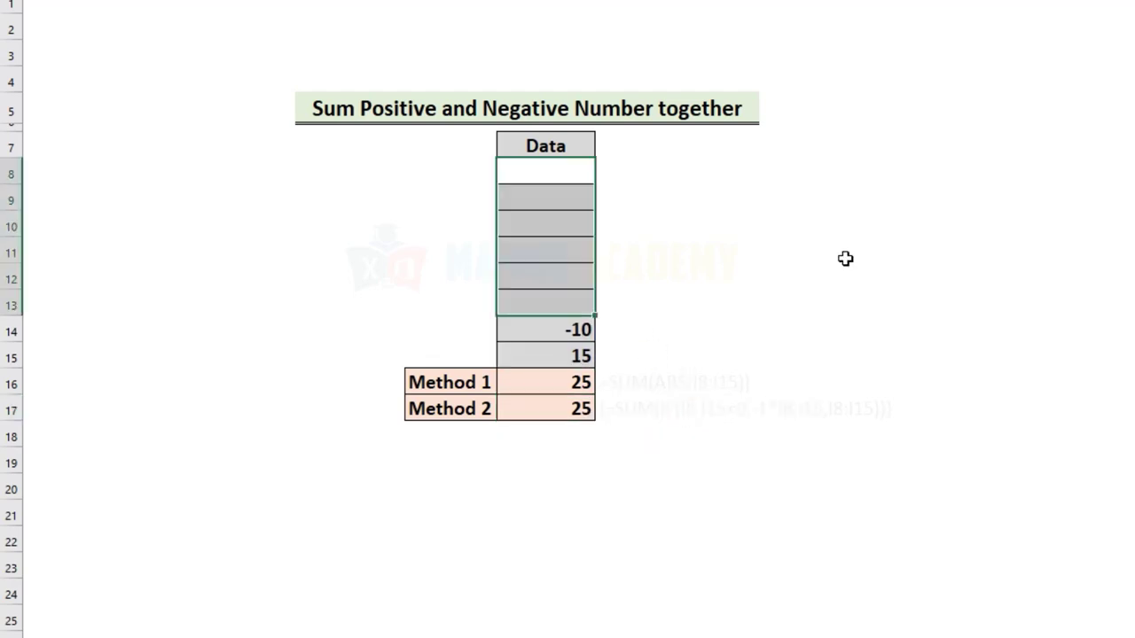
# - Fill the empty Data cells I8:I13 with =RANDBETWEEN(-20,500), bringing both totals to 1546
pyautogui.write('=ran')
pyautogui.press('Down')
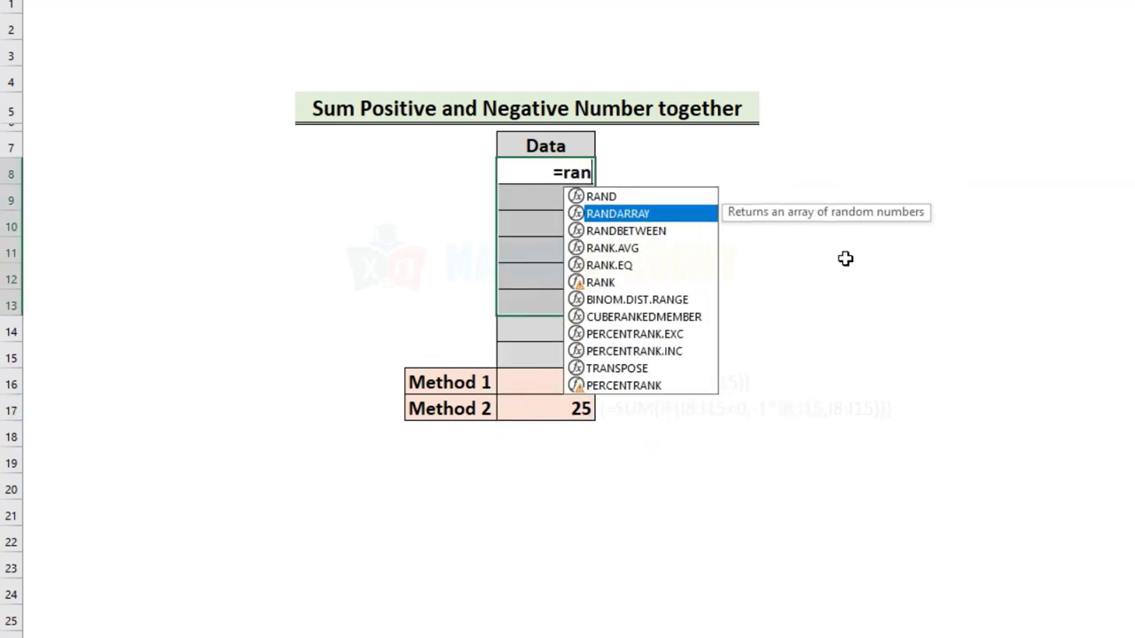
pyautogui.press('Down')
pyautogui.press('Tab')
pyautogui.write('-')
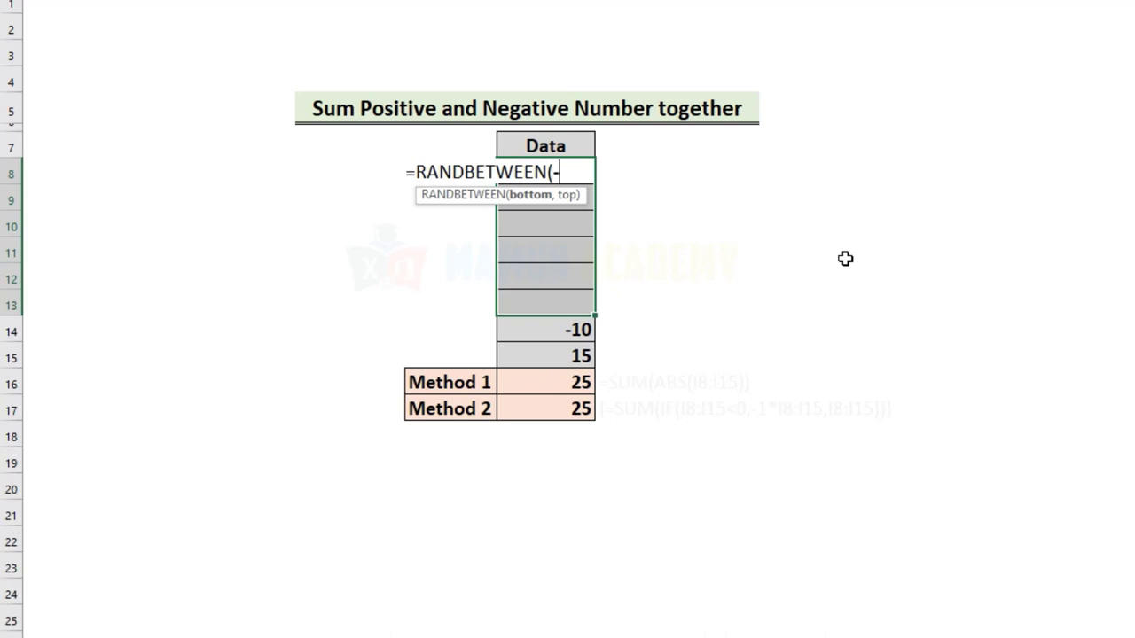
pyautogui.write('20,')
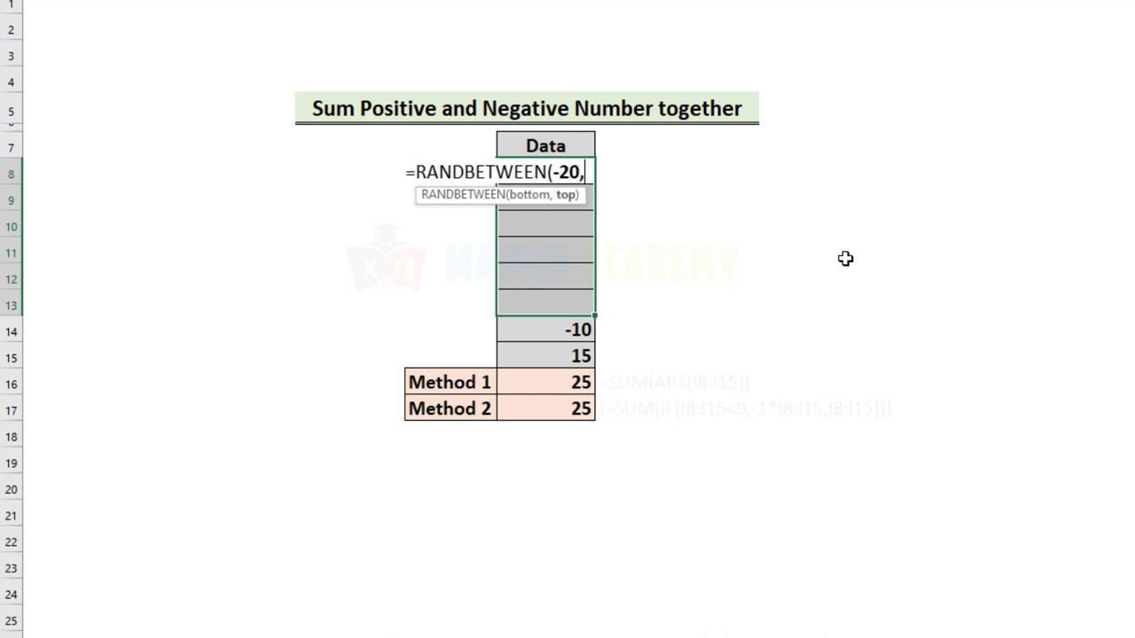
pyautogui.write('500)')
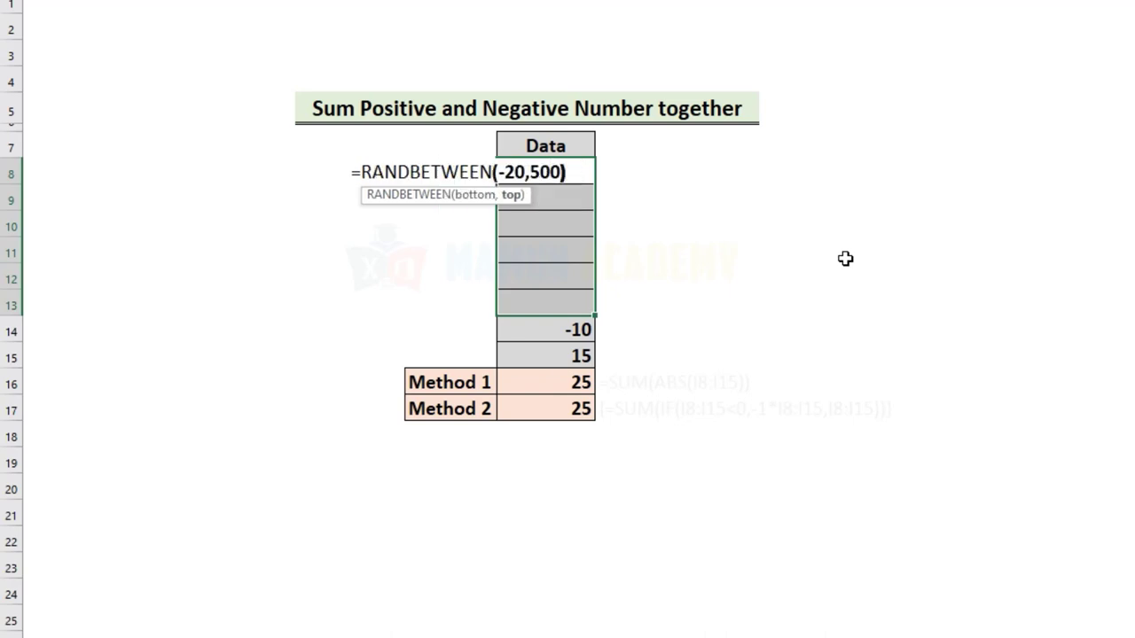
pyautogui.hotkey('ctrl', 'Return')
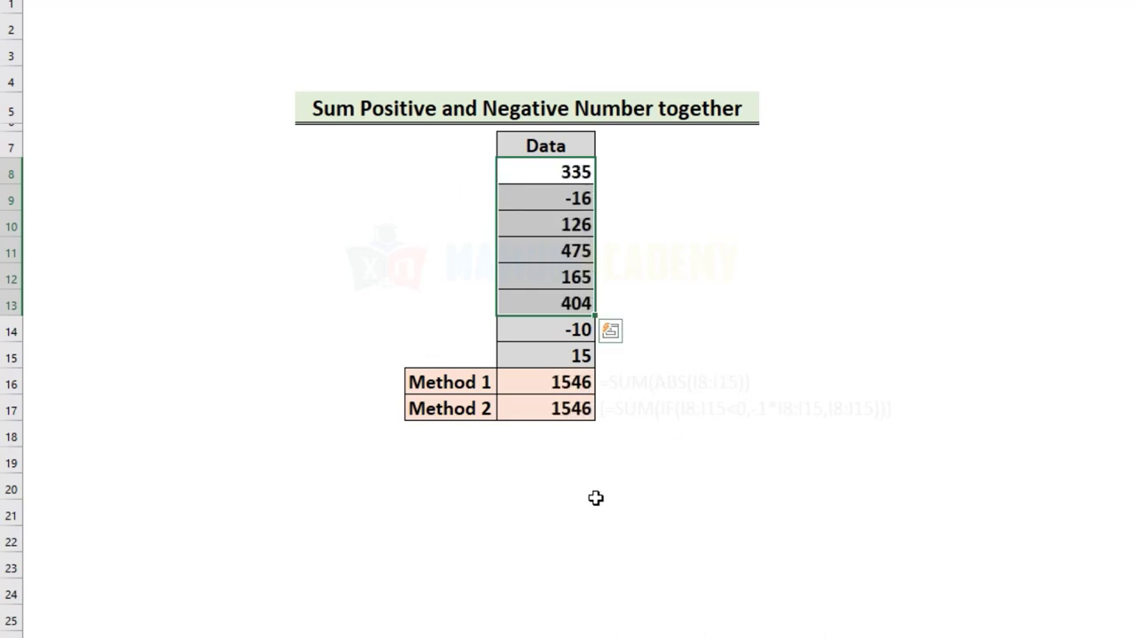
pyautogui.click(599, 495)
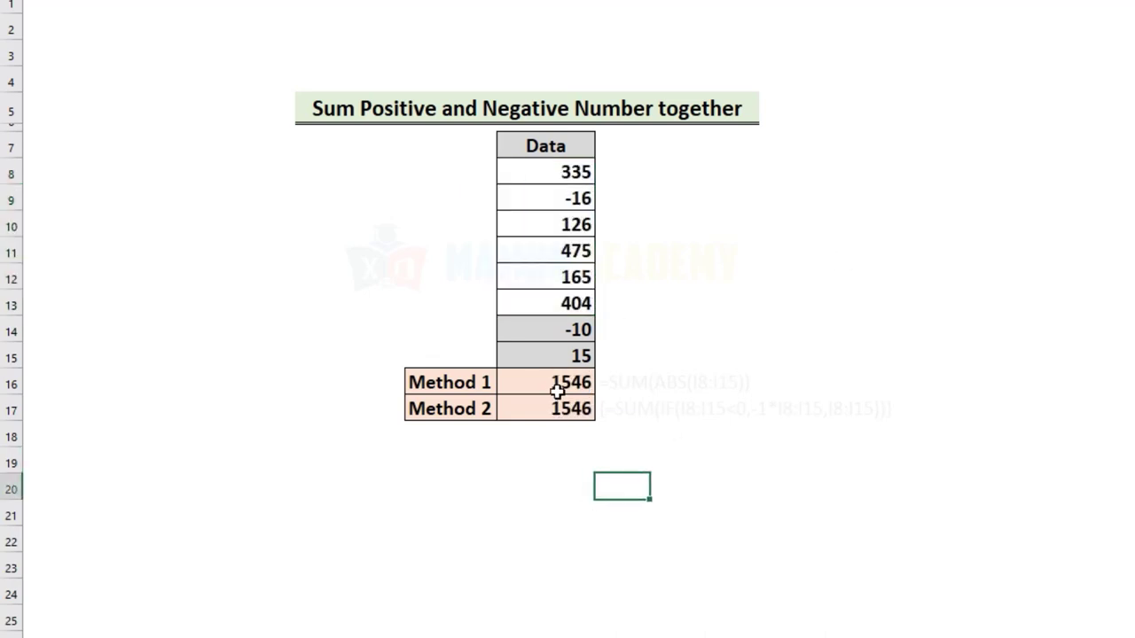